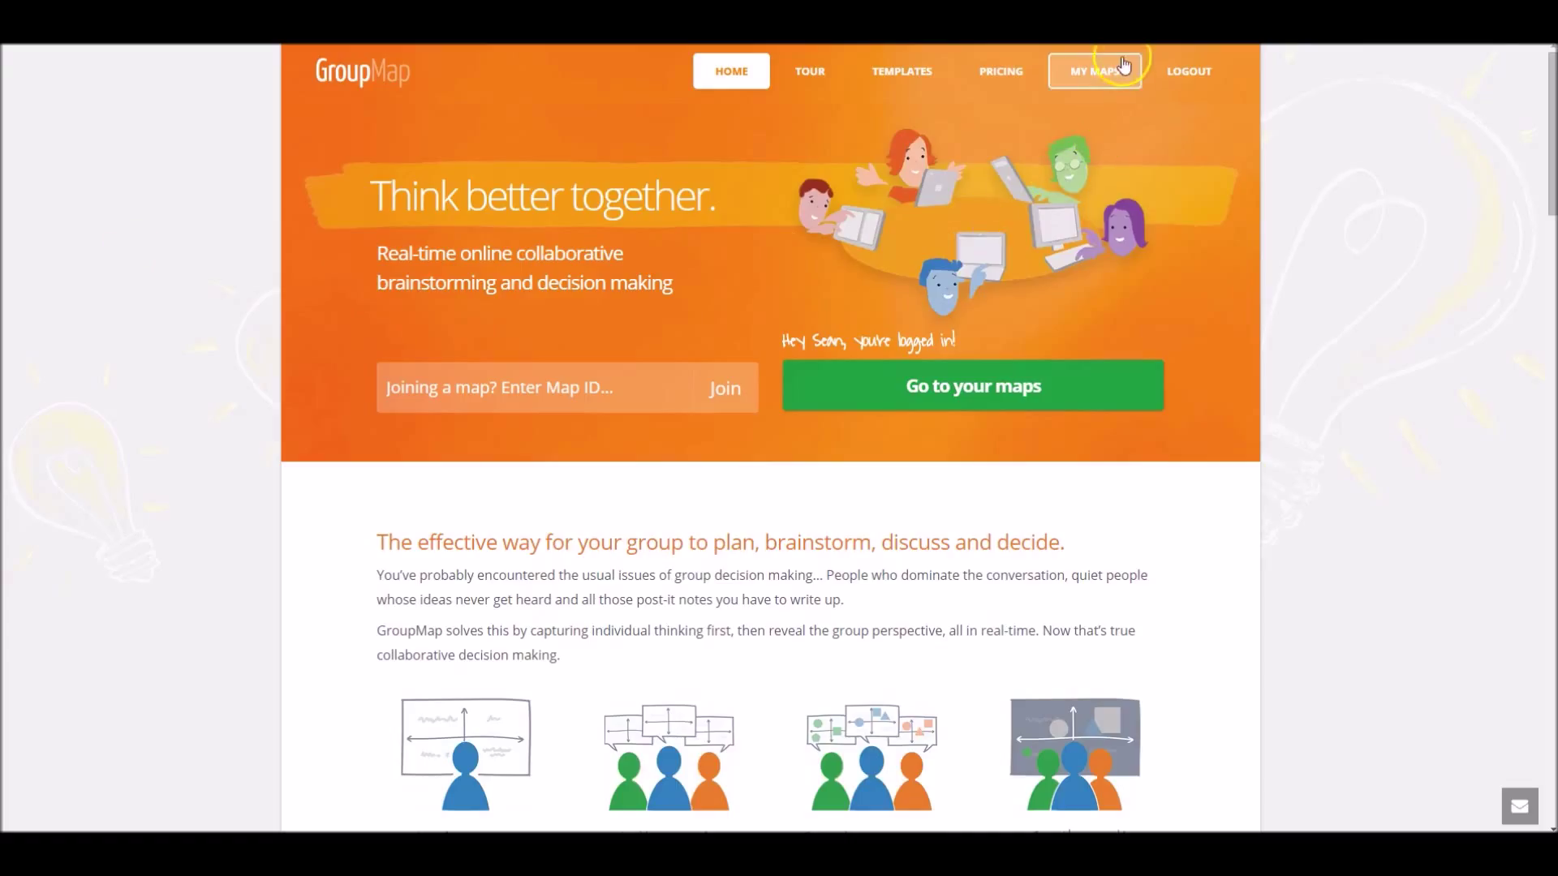
Step: From My Maps, create a new map from the Agile Retrospective template and review its customization settings
click(1100, 86)
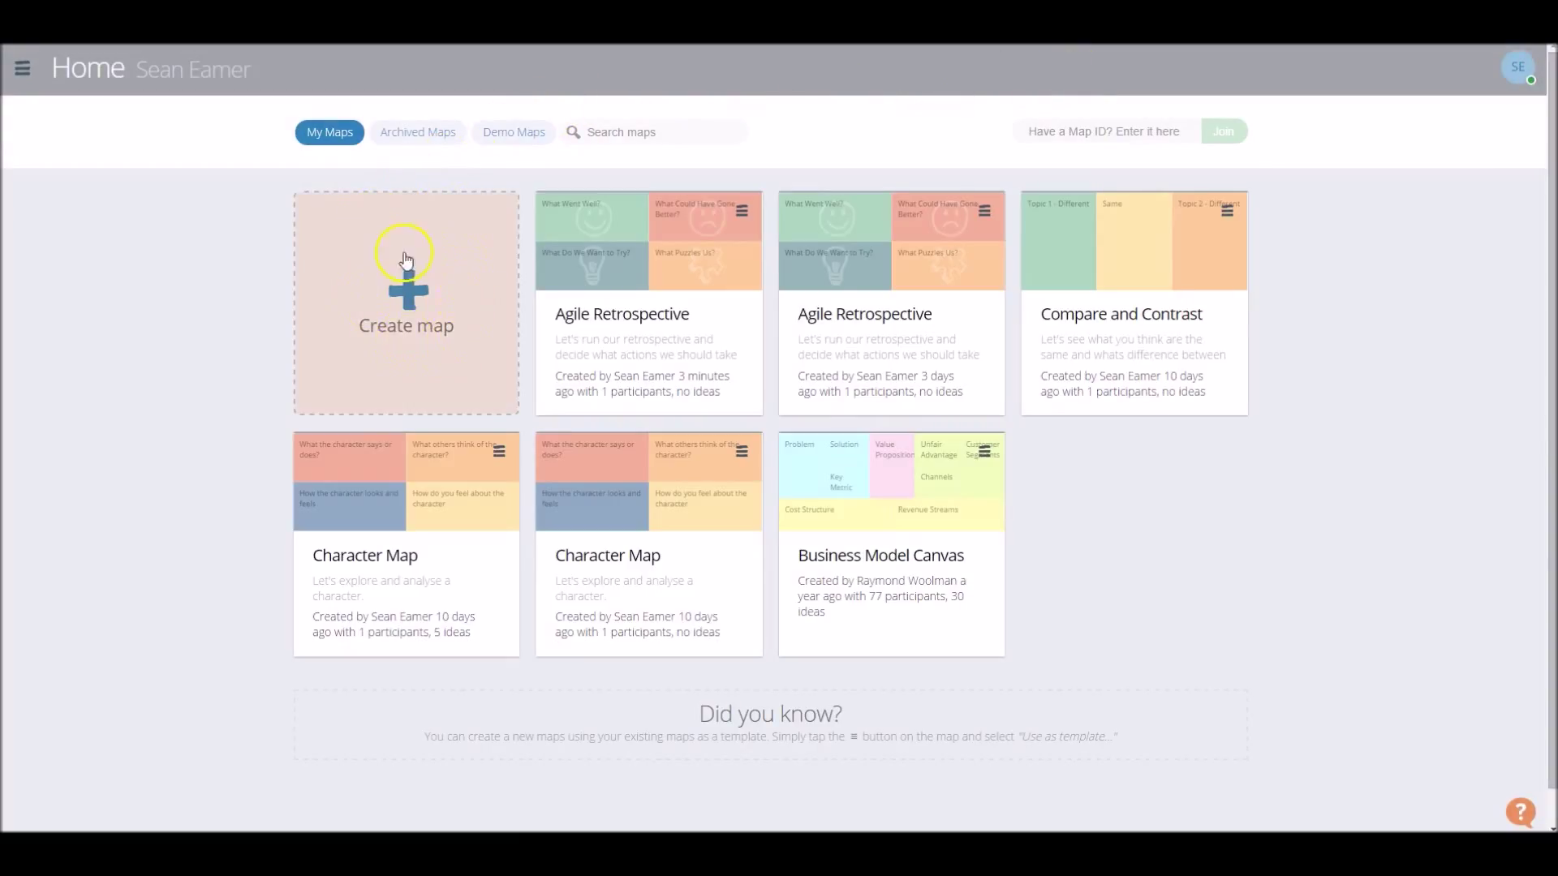
click(417, 305)
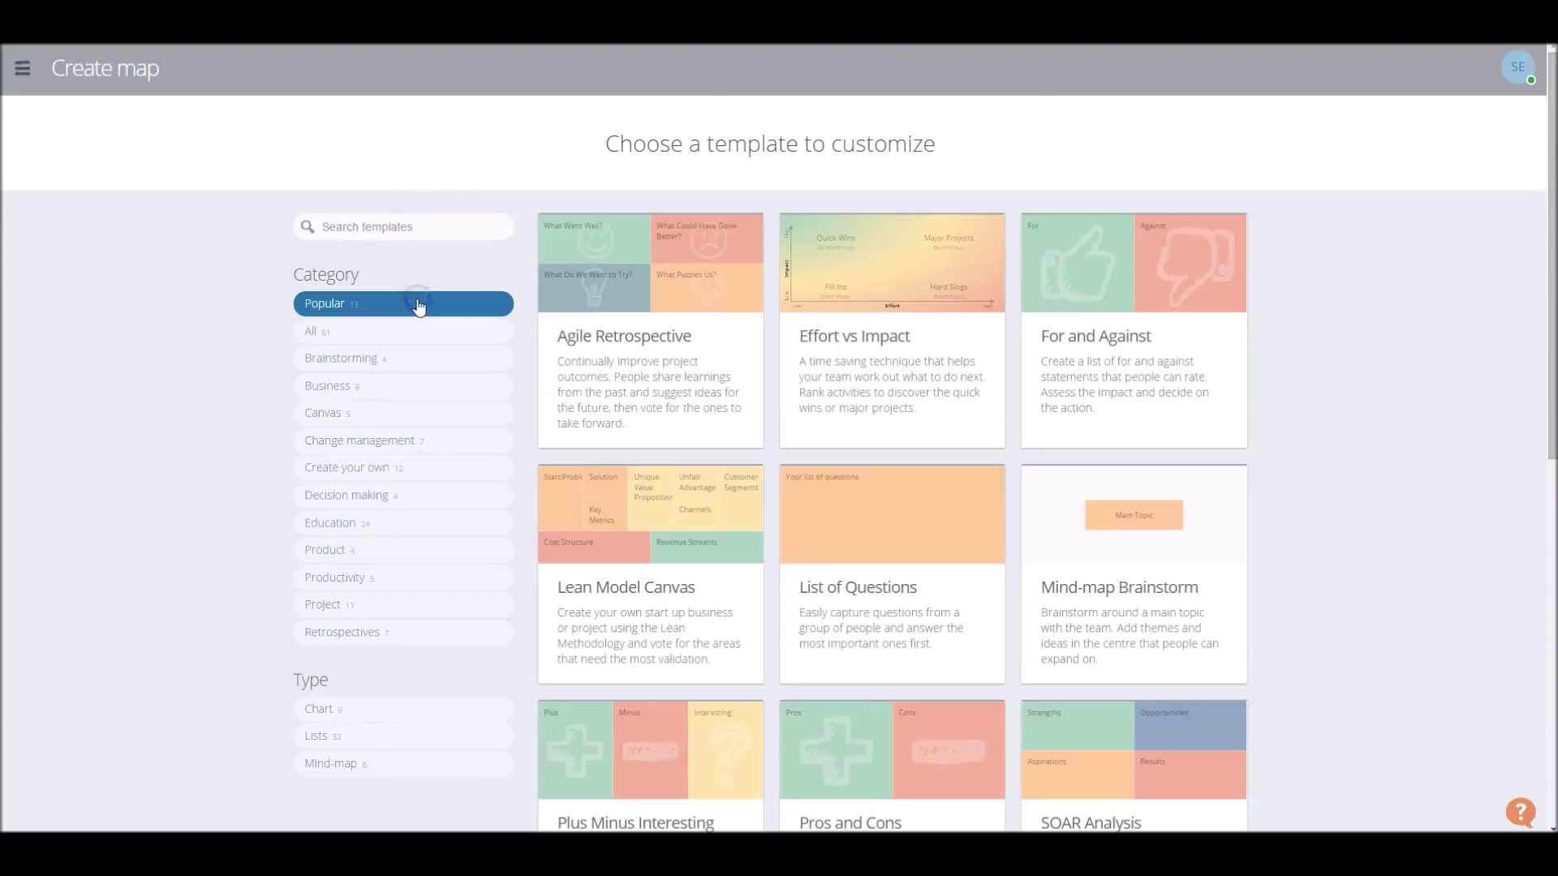
click(638, 349)
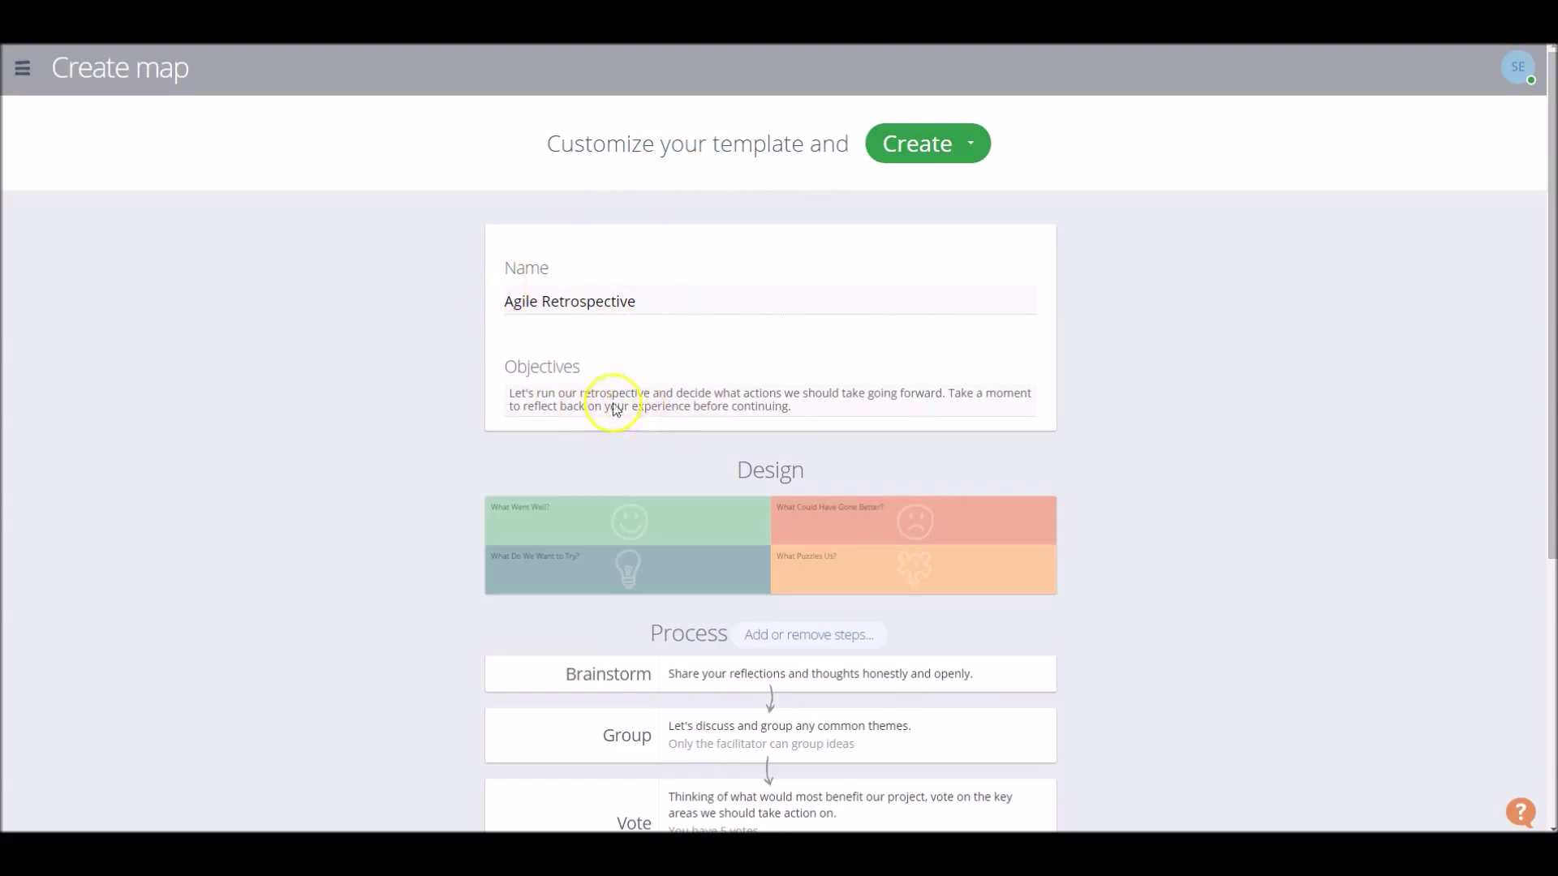
scroll(351, 392, down, 4)
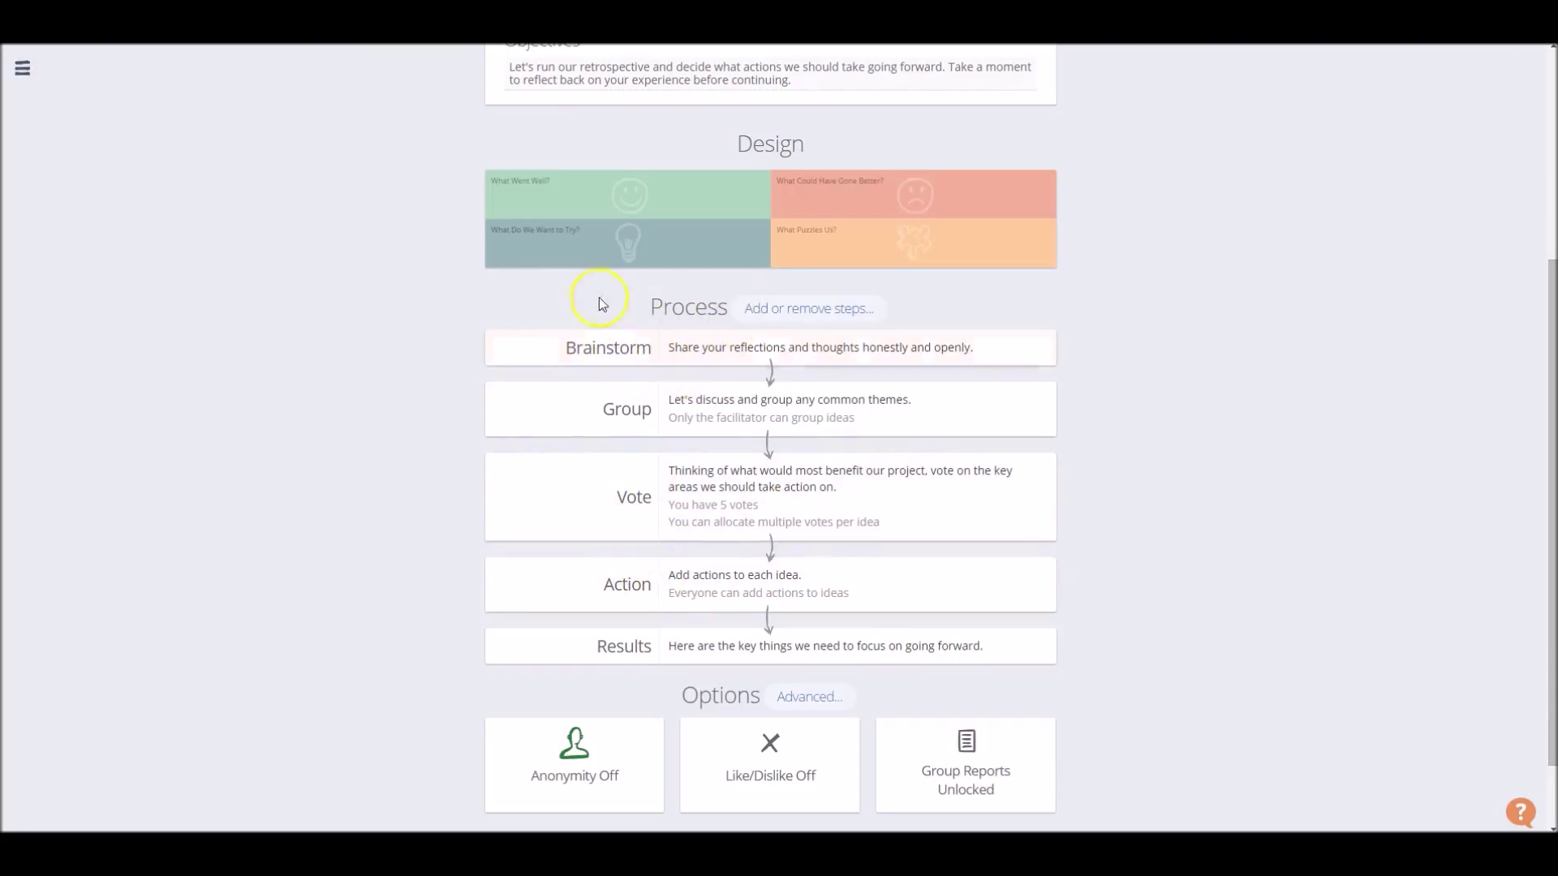
click(756, 356)
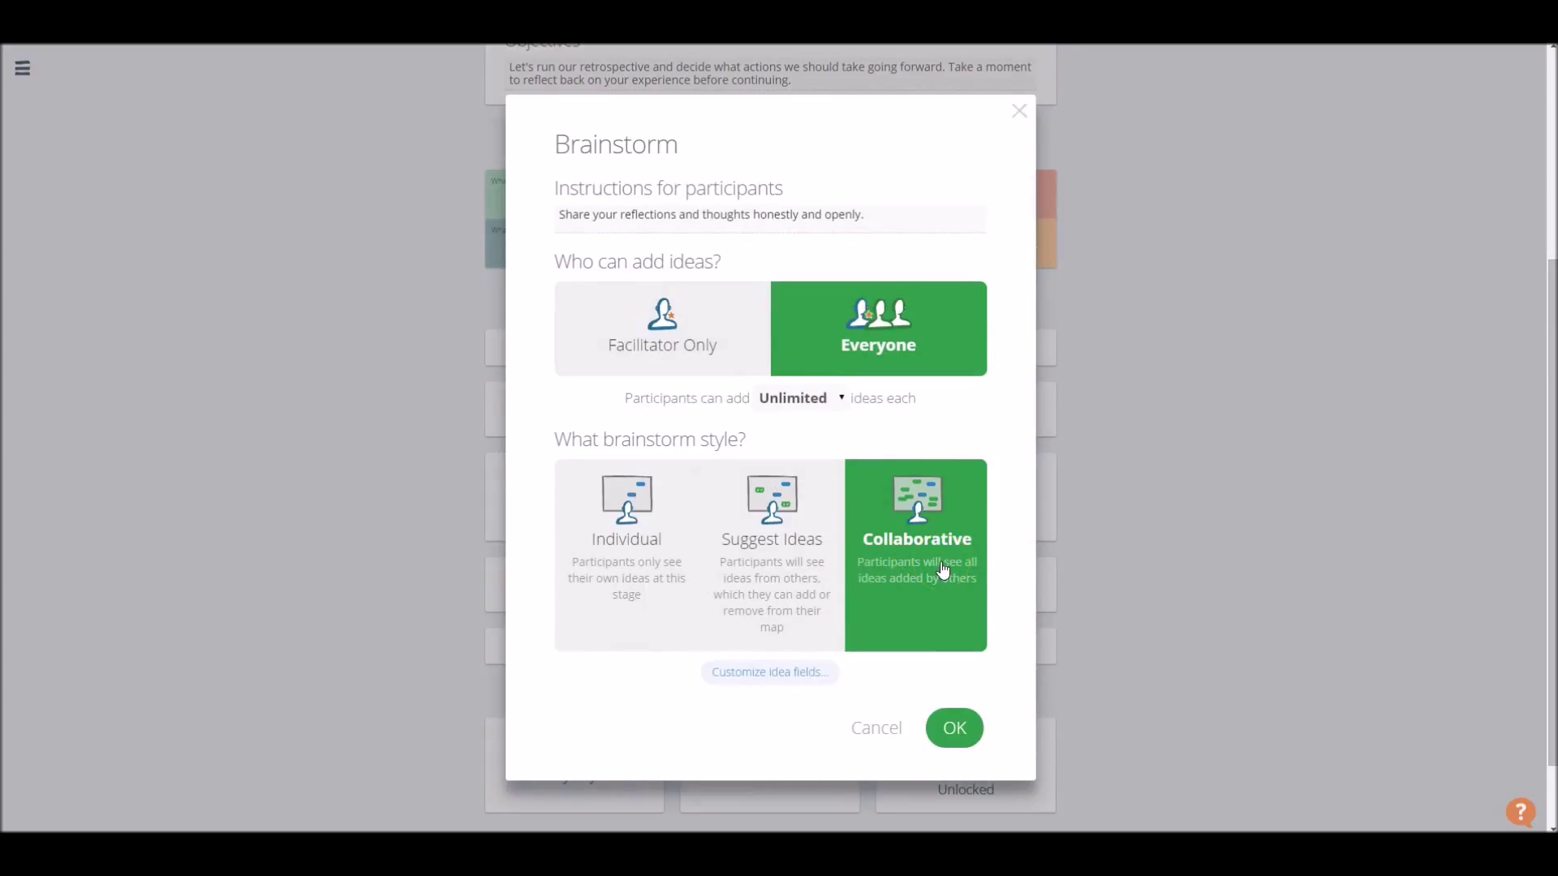
click(606, 580)
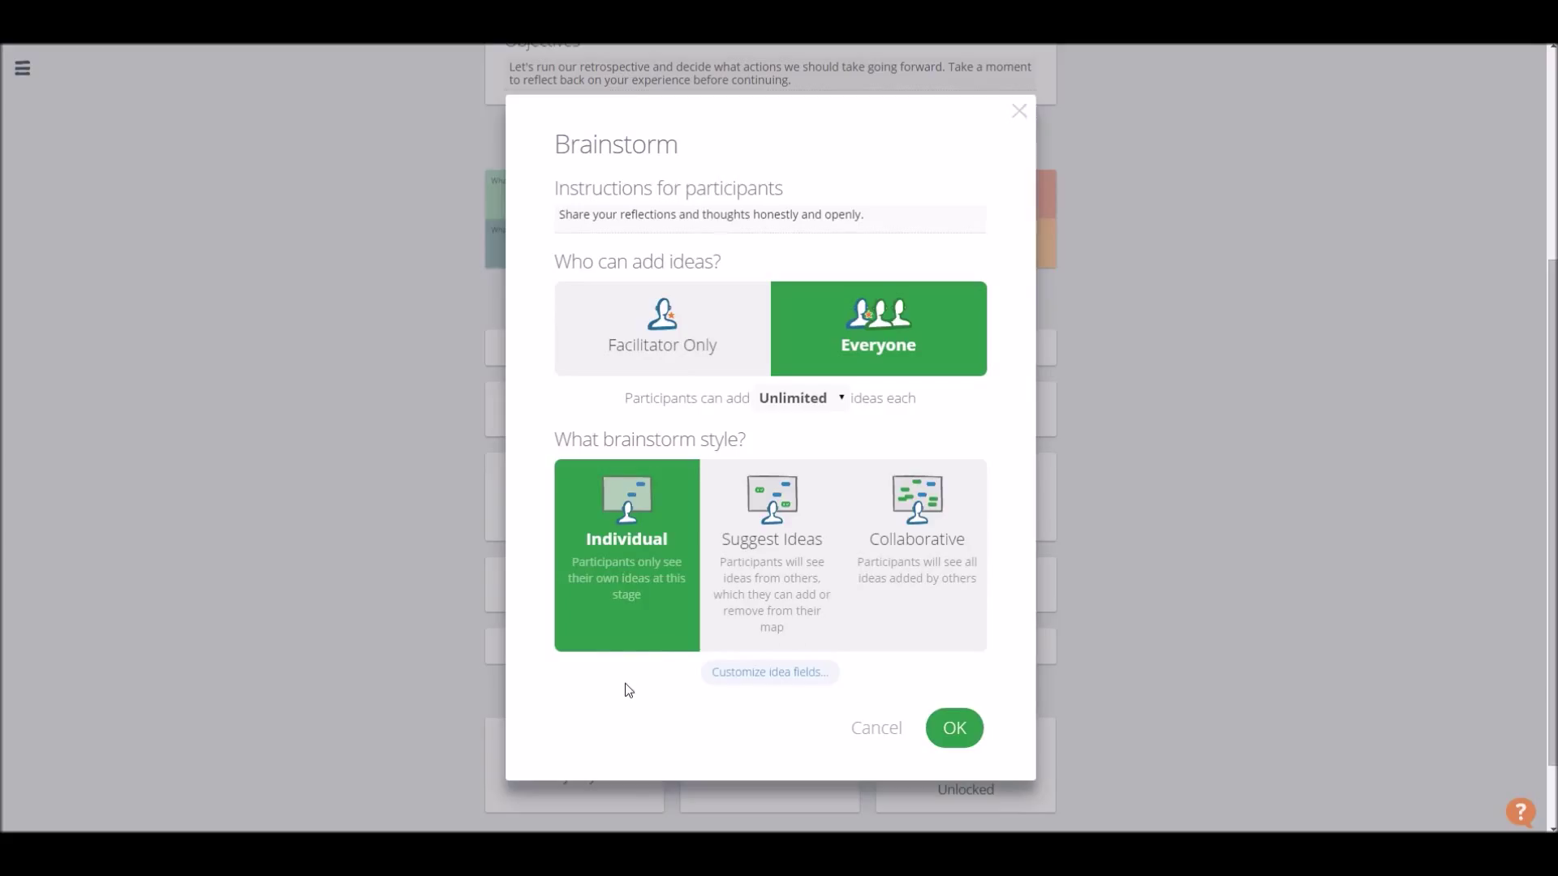
click(648, 620)
click(899, 545)
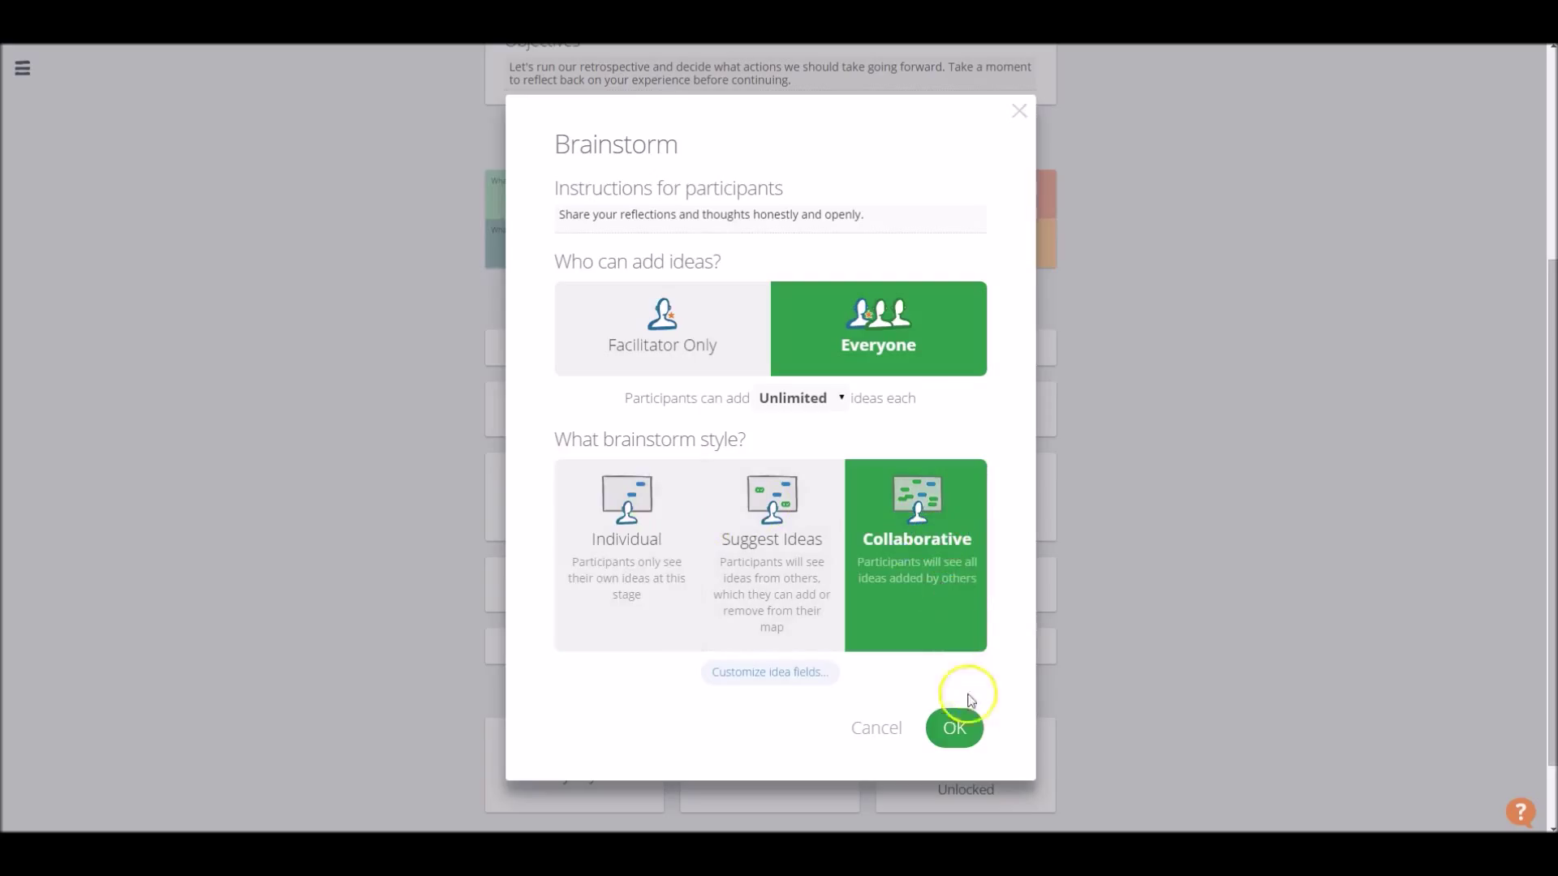
click(959, 726)
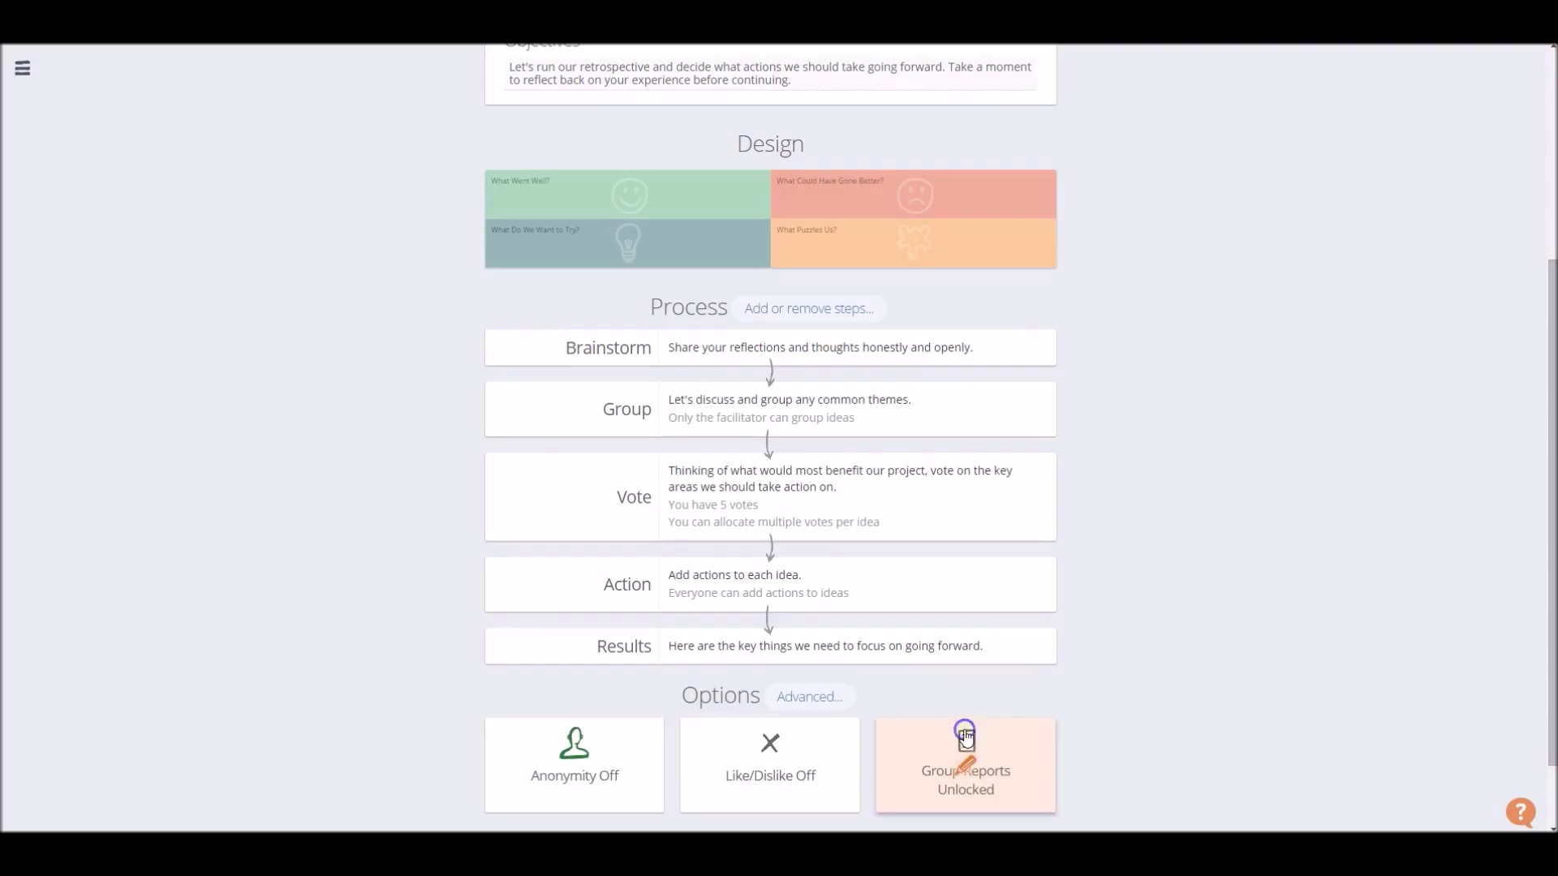
click(575, 770)
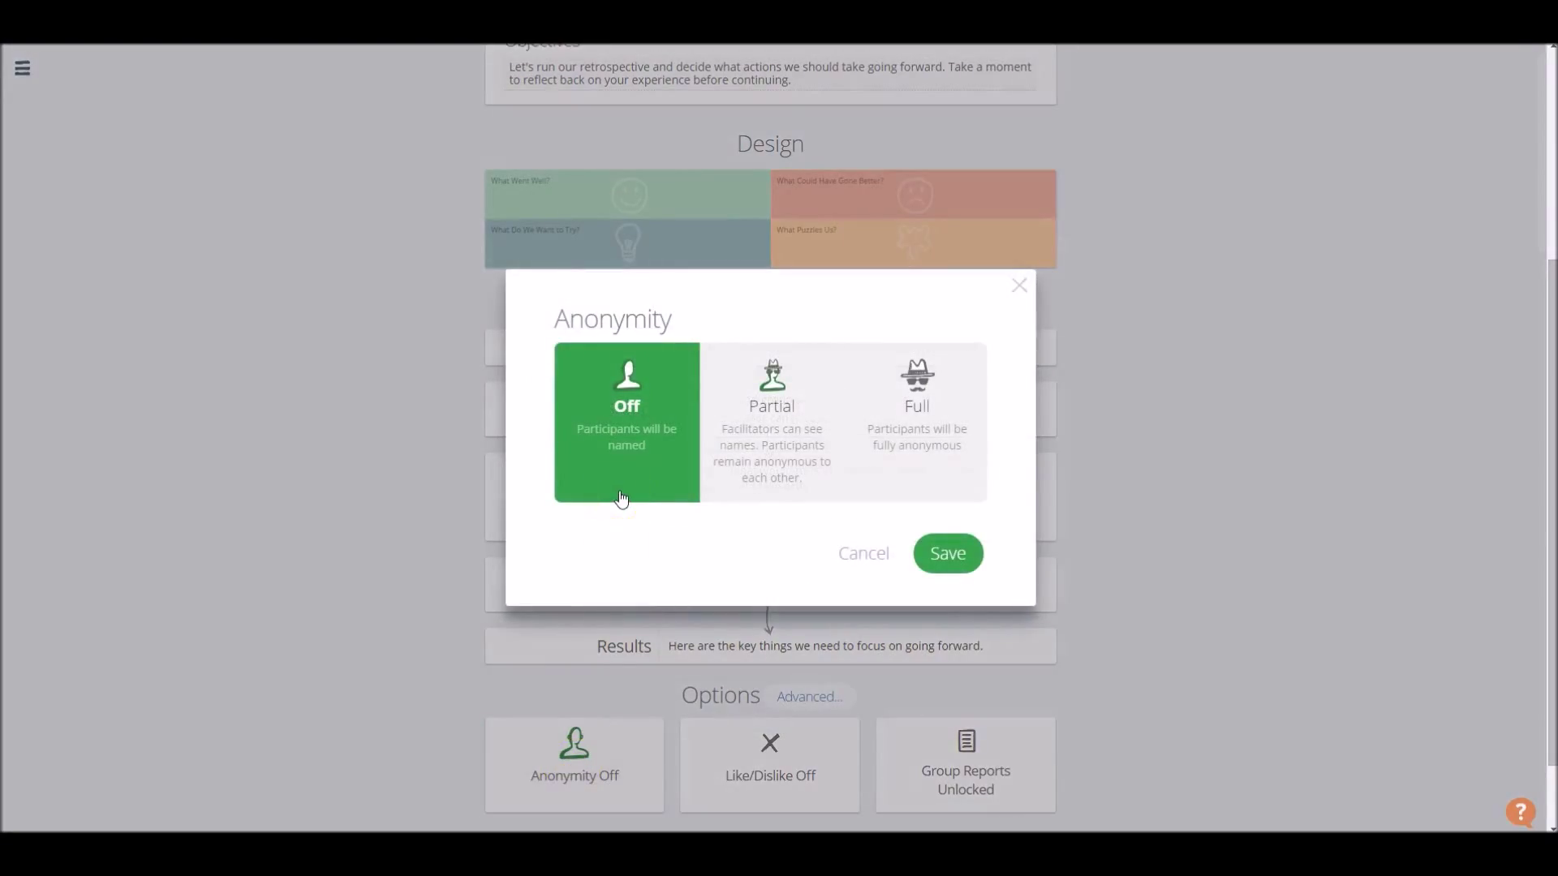
click(948, 425)
click(949, 561)
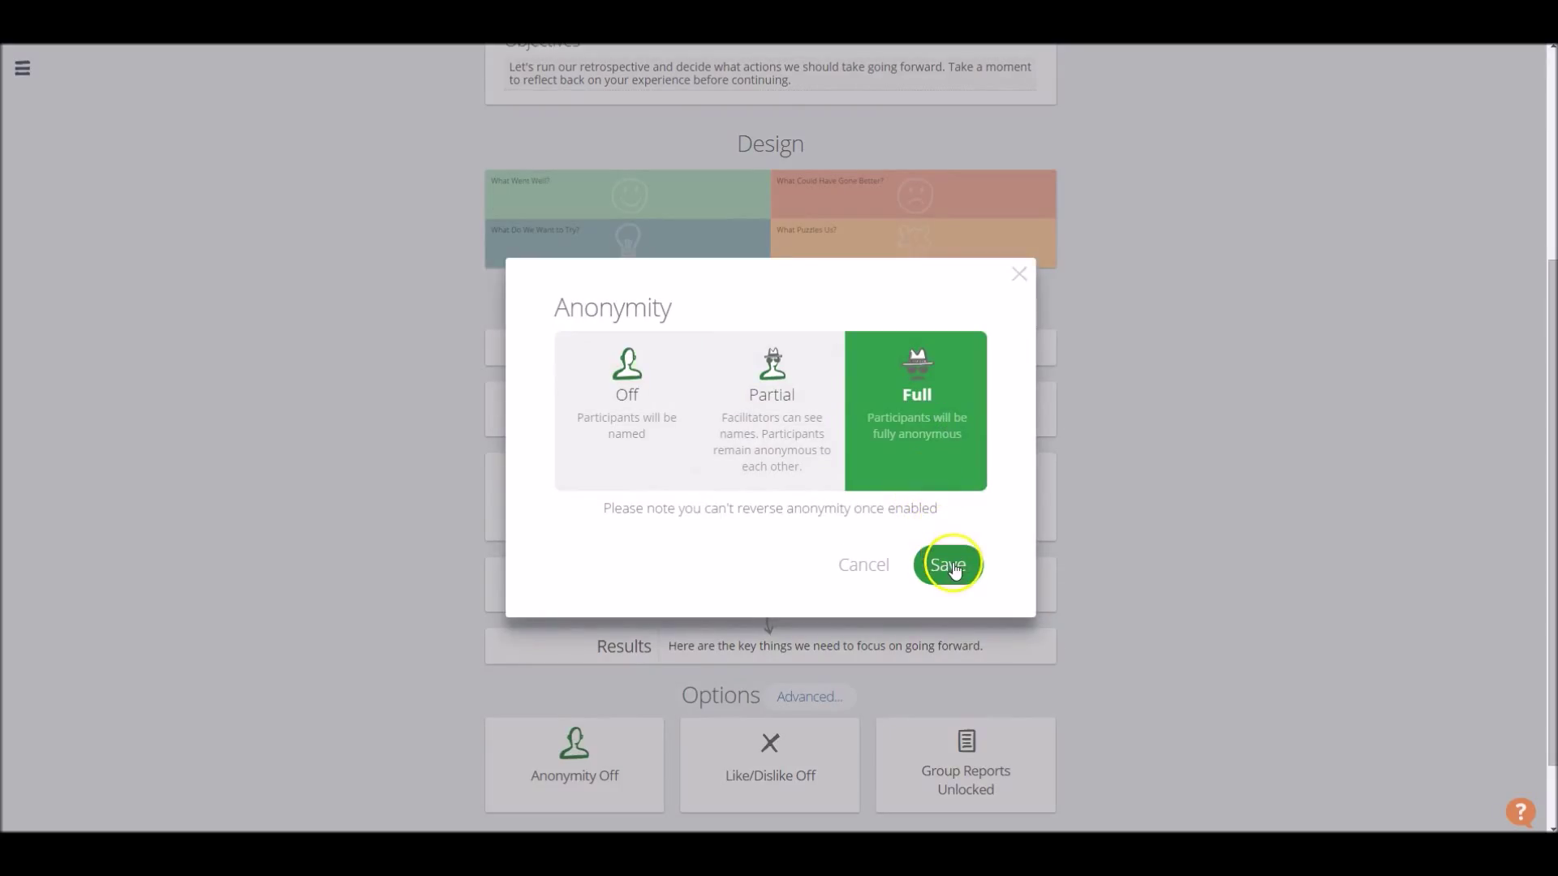
click(630, 383)
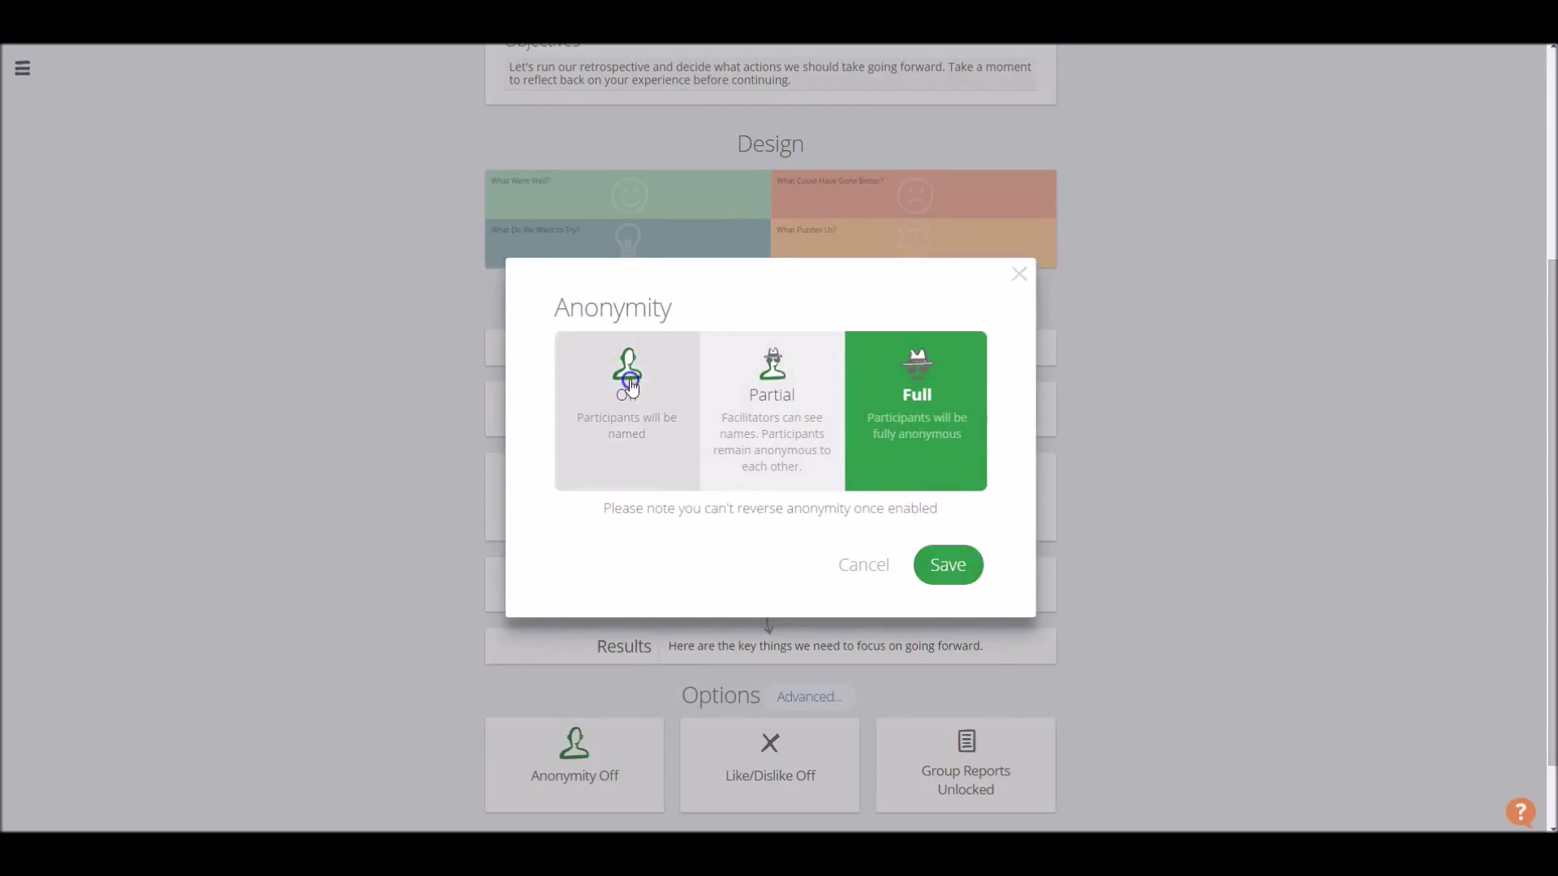
click(957, 561)
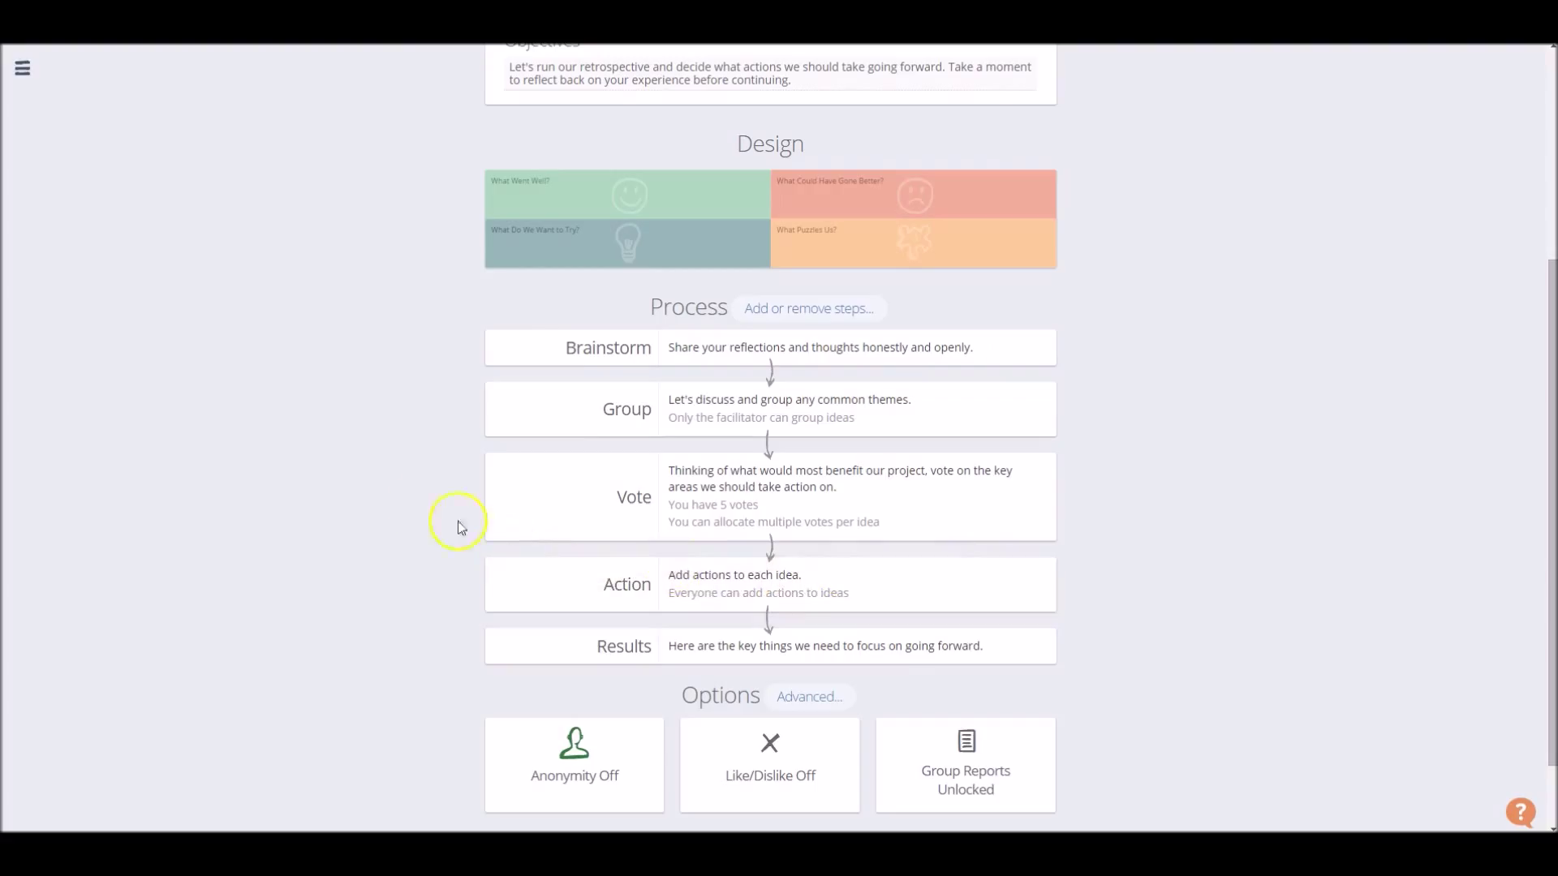
click(770, 511)
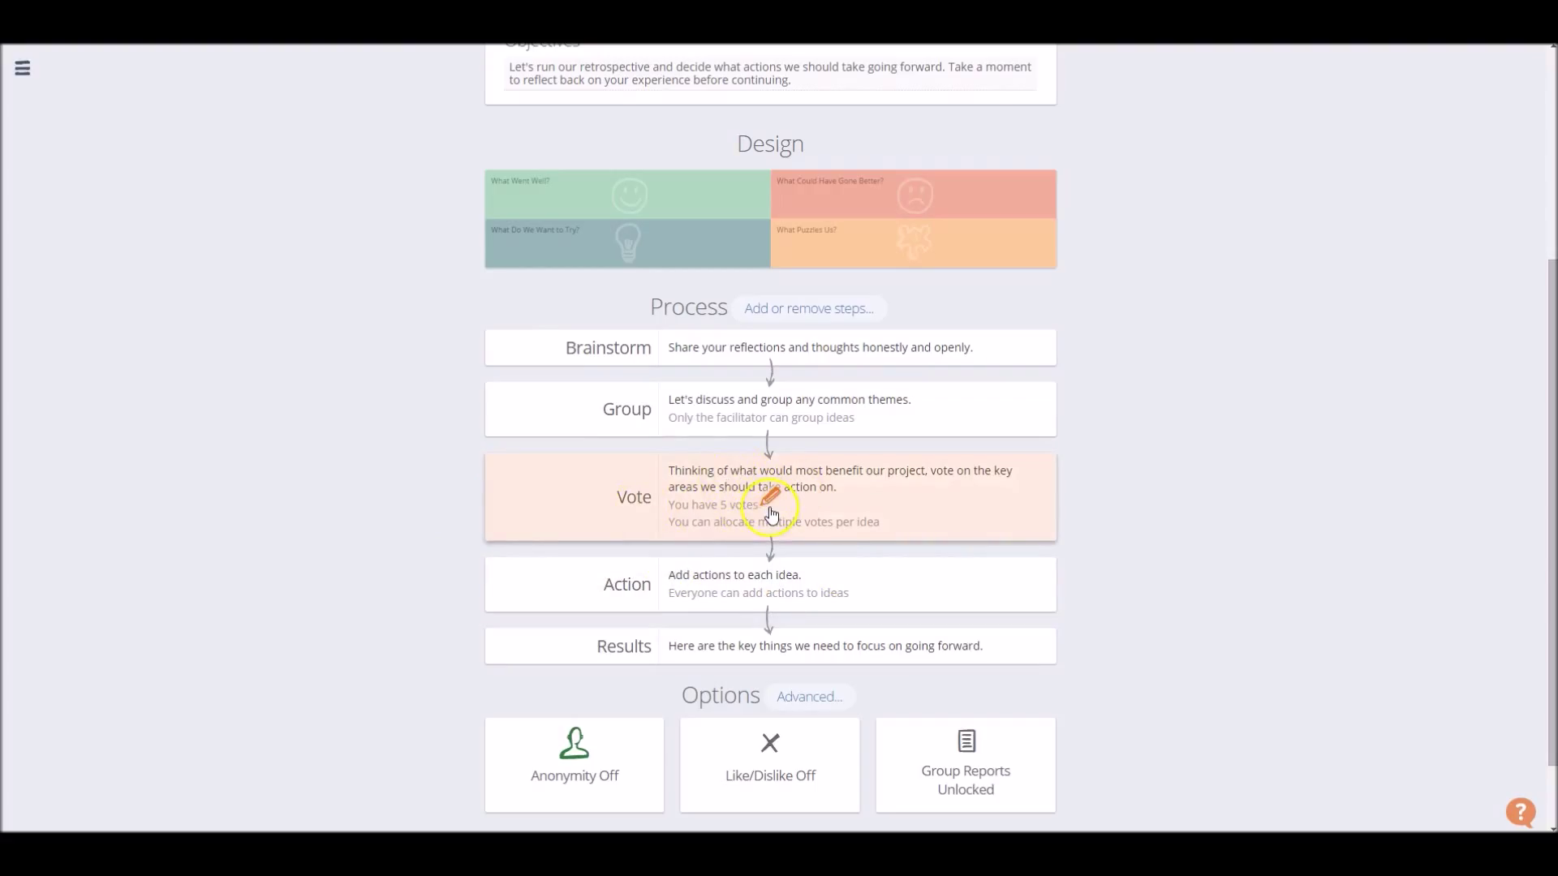
click(726, 428)
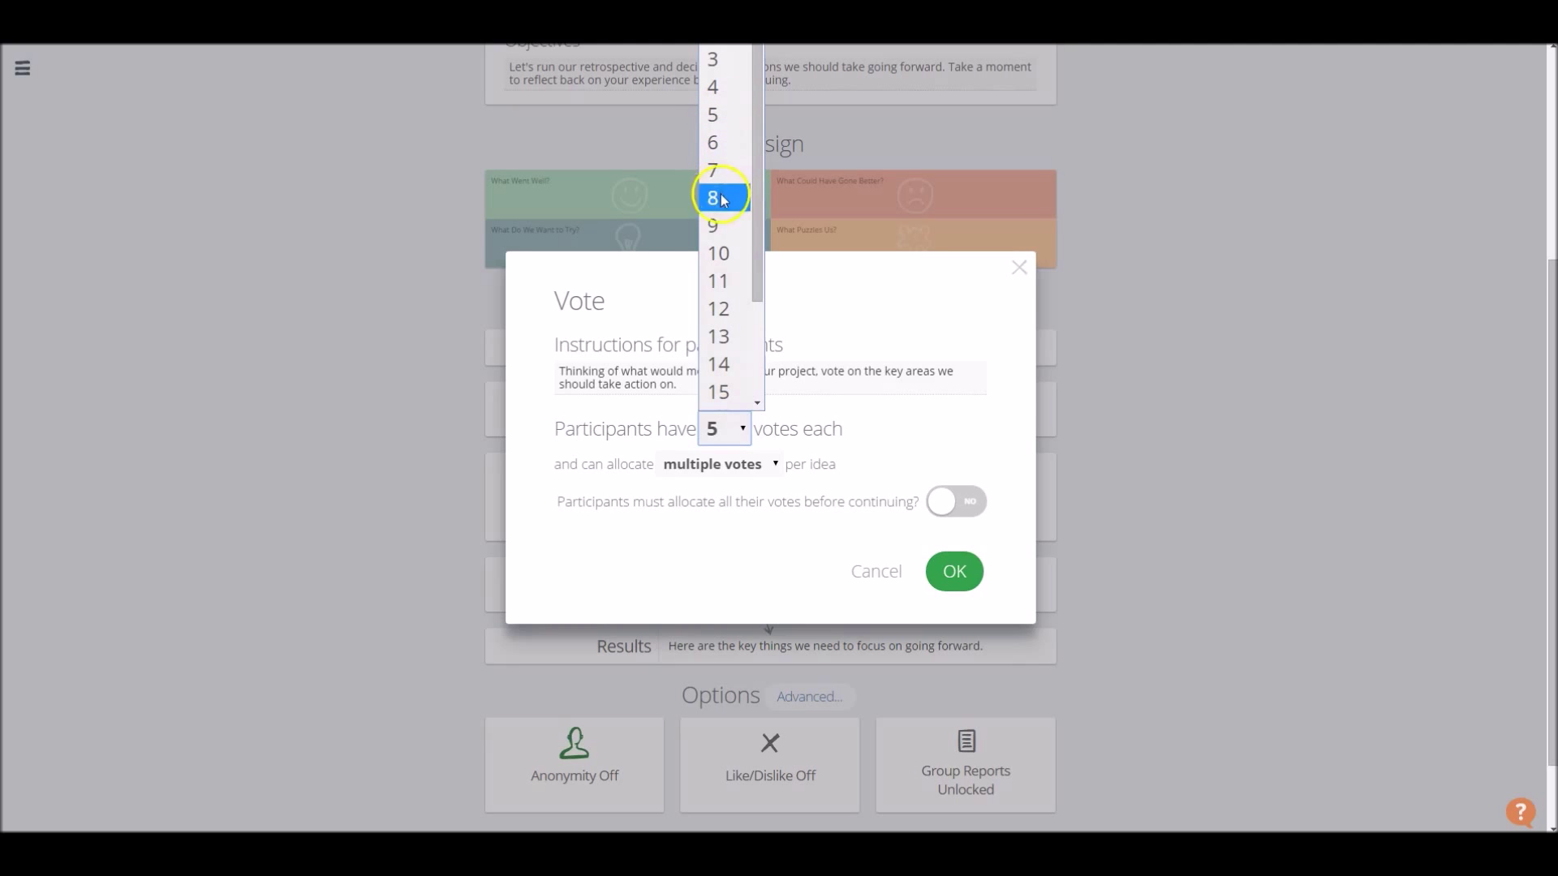
click(720, 117)
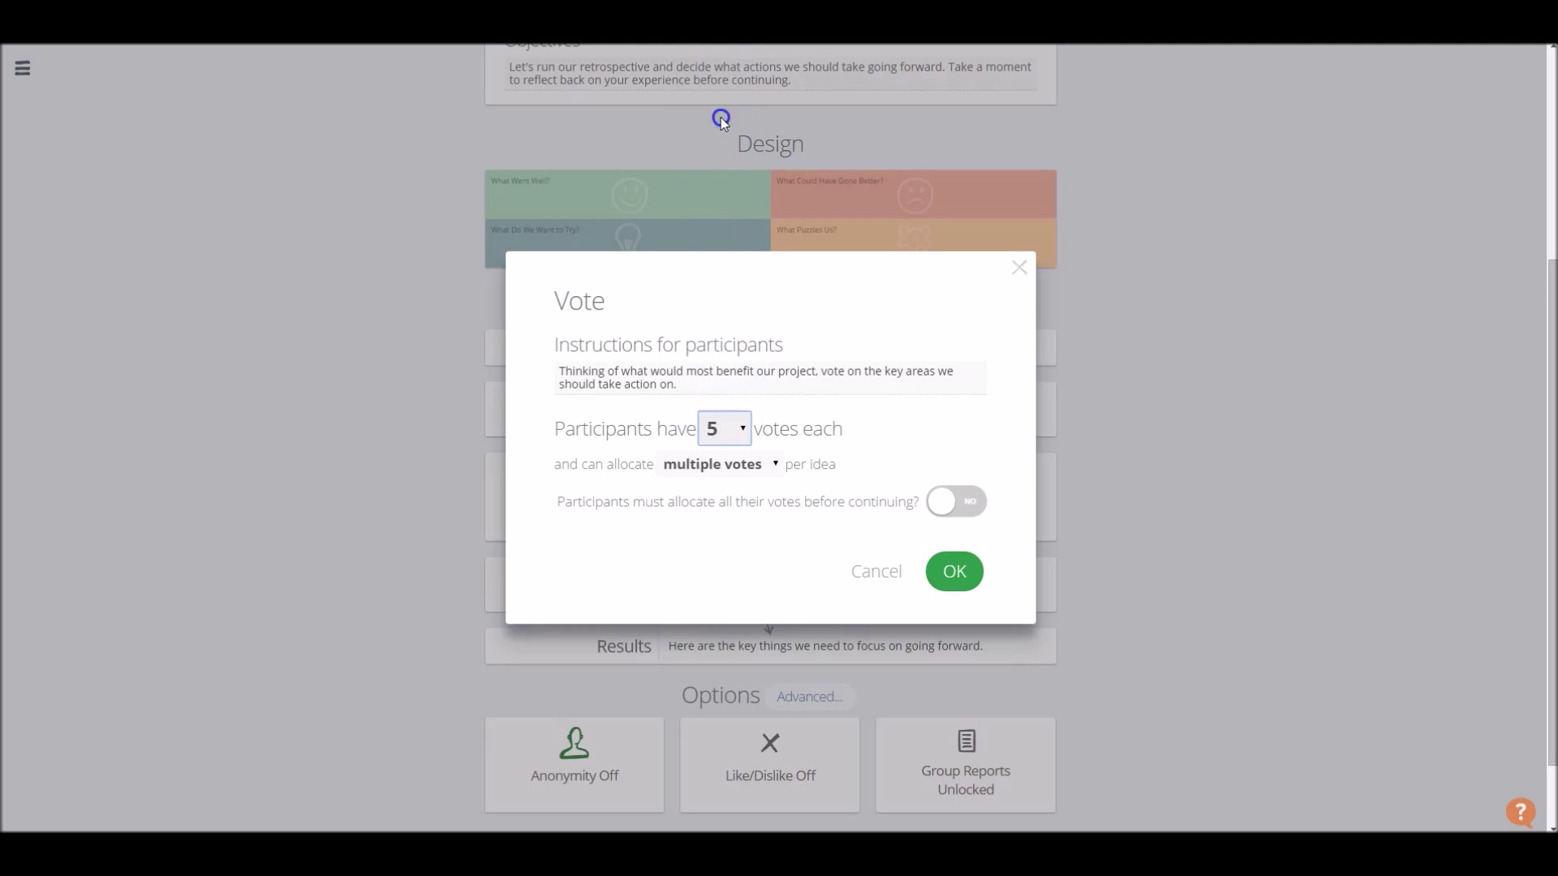
click(955, 572)
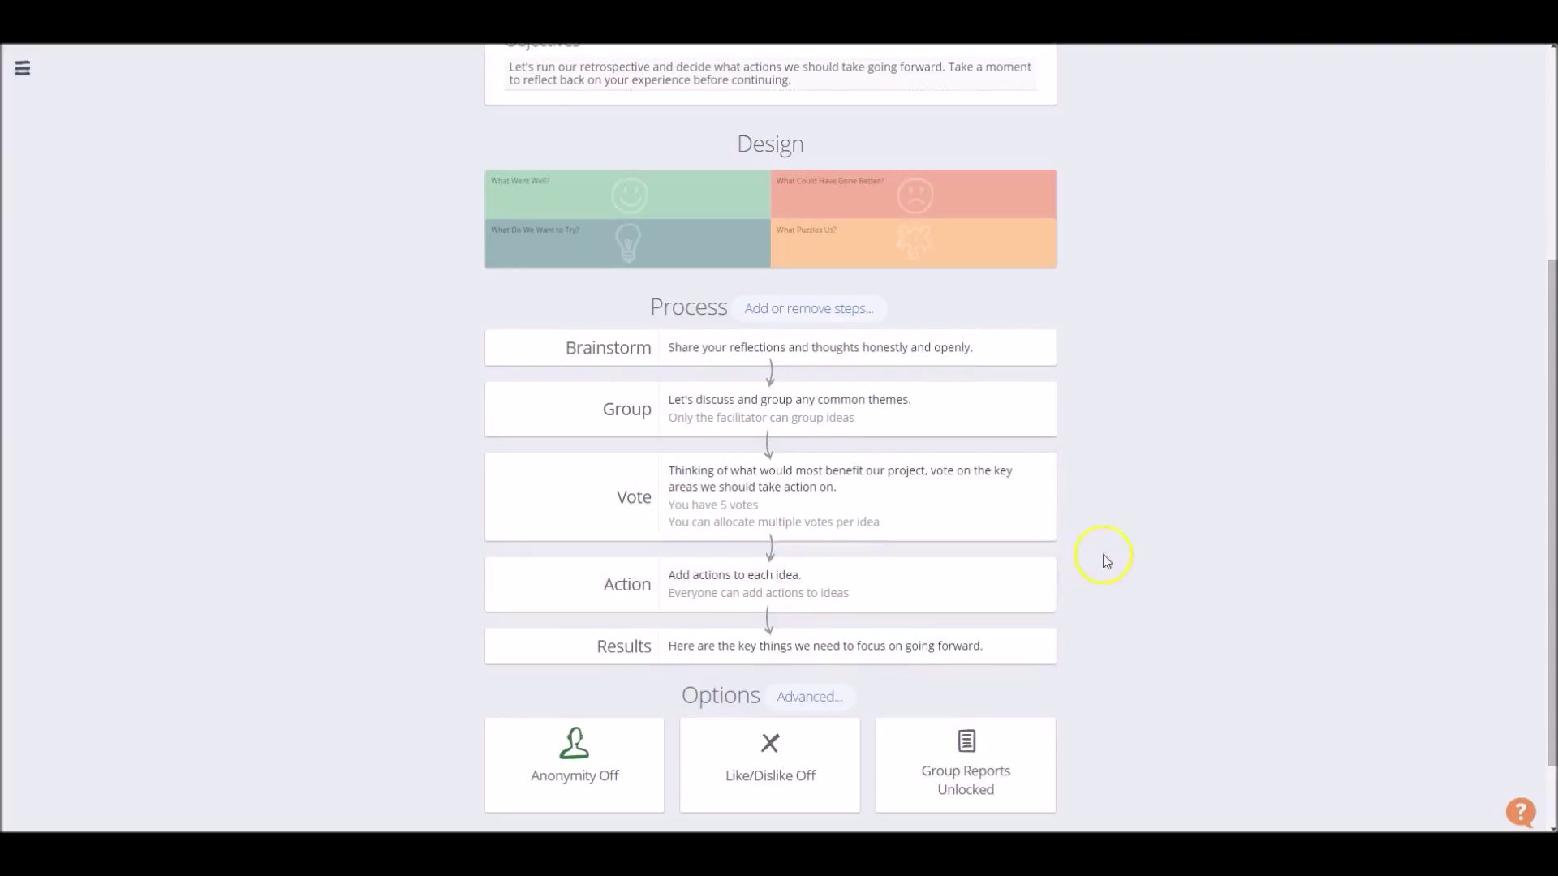
scroll(1085, 563, down, 1)
Step: Create the Agile Retrospective map, dismiss the welcome message, and return to its empty Brainstorm board
click(763, 769)
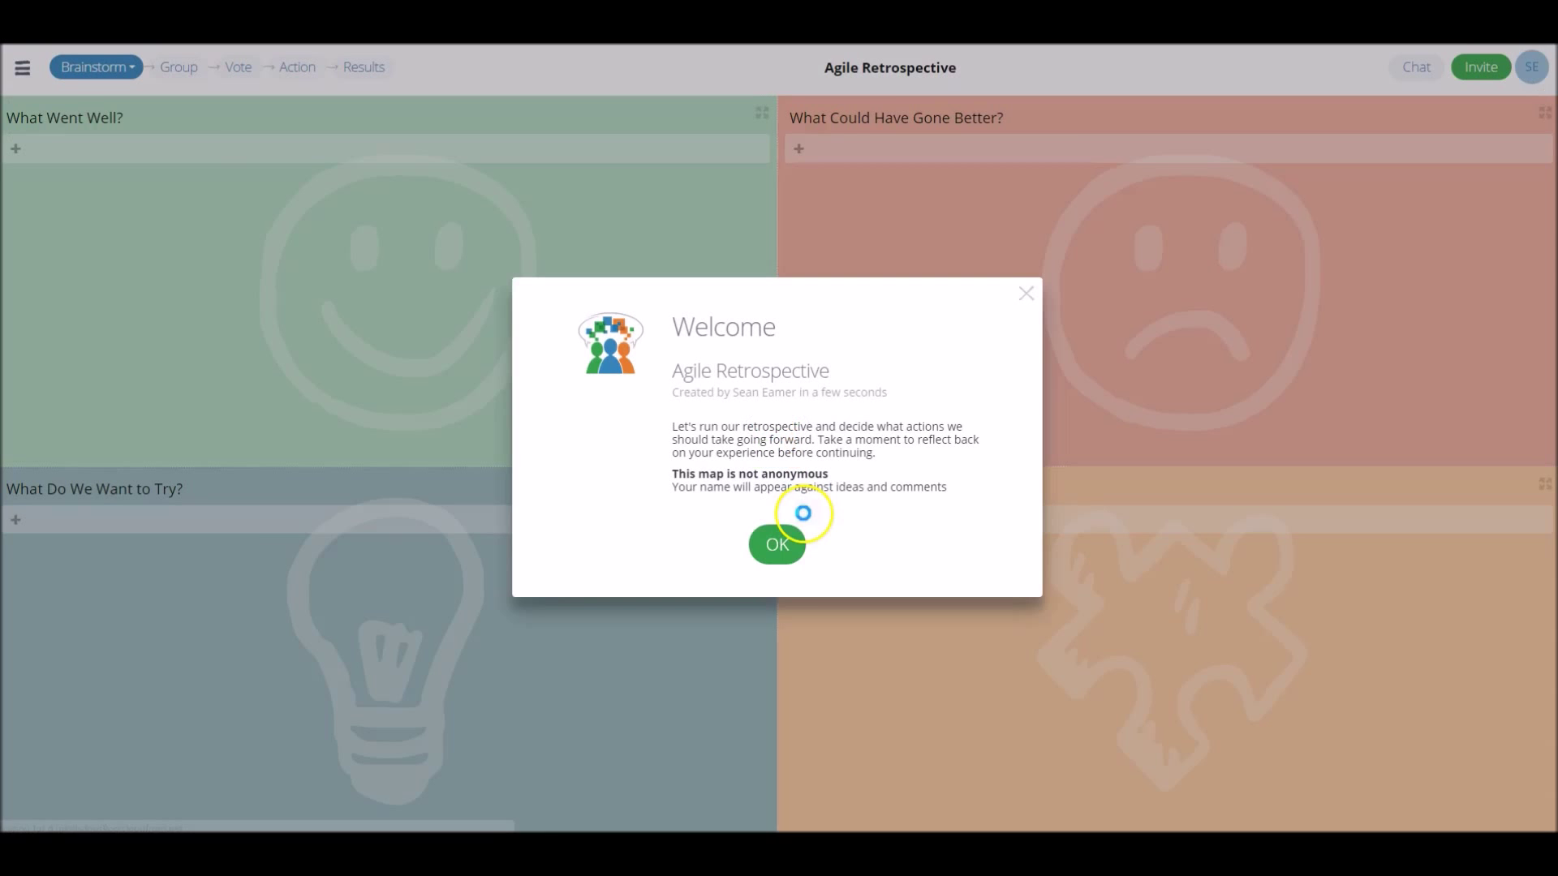
click(775, 542)
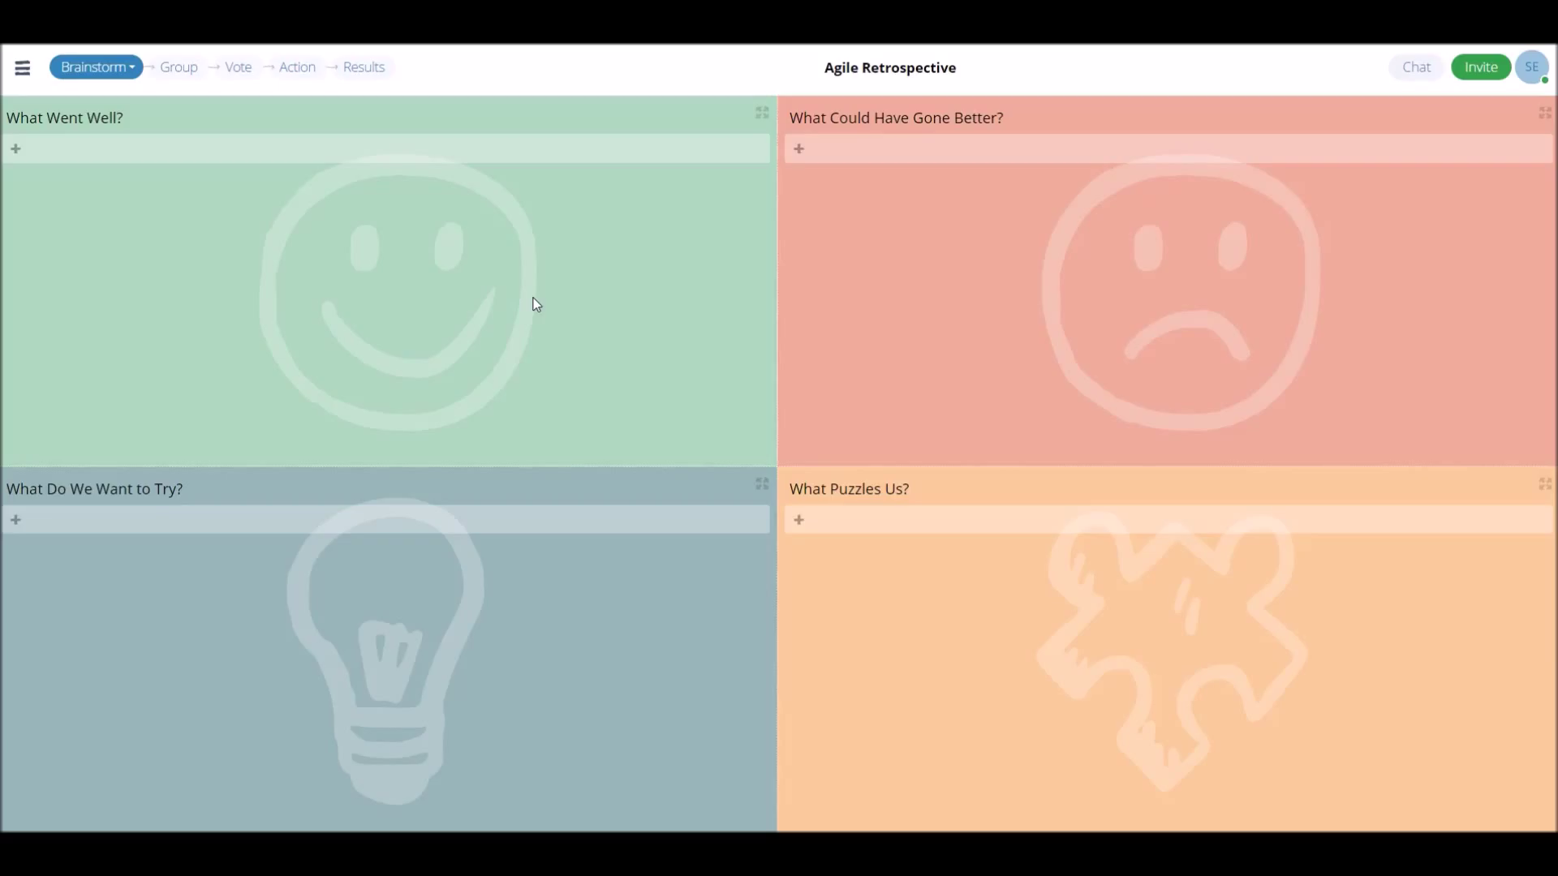
click(24, 67)
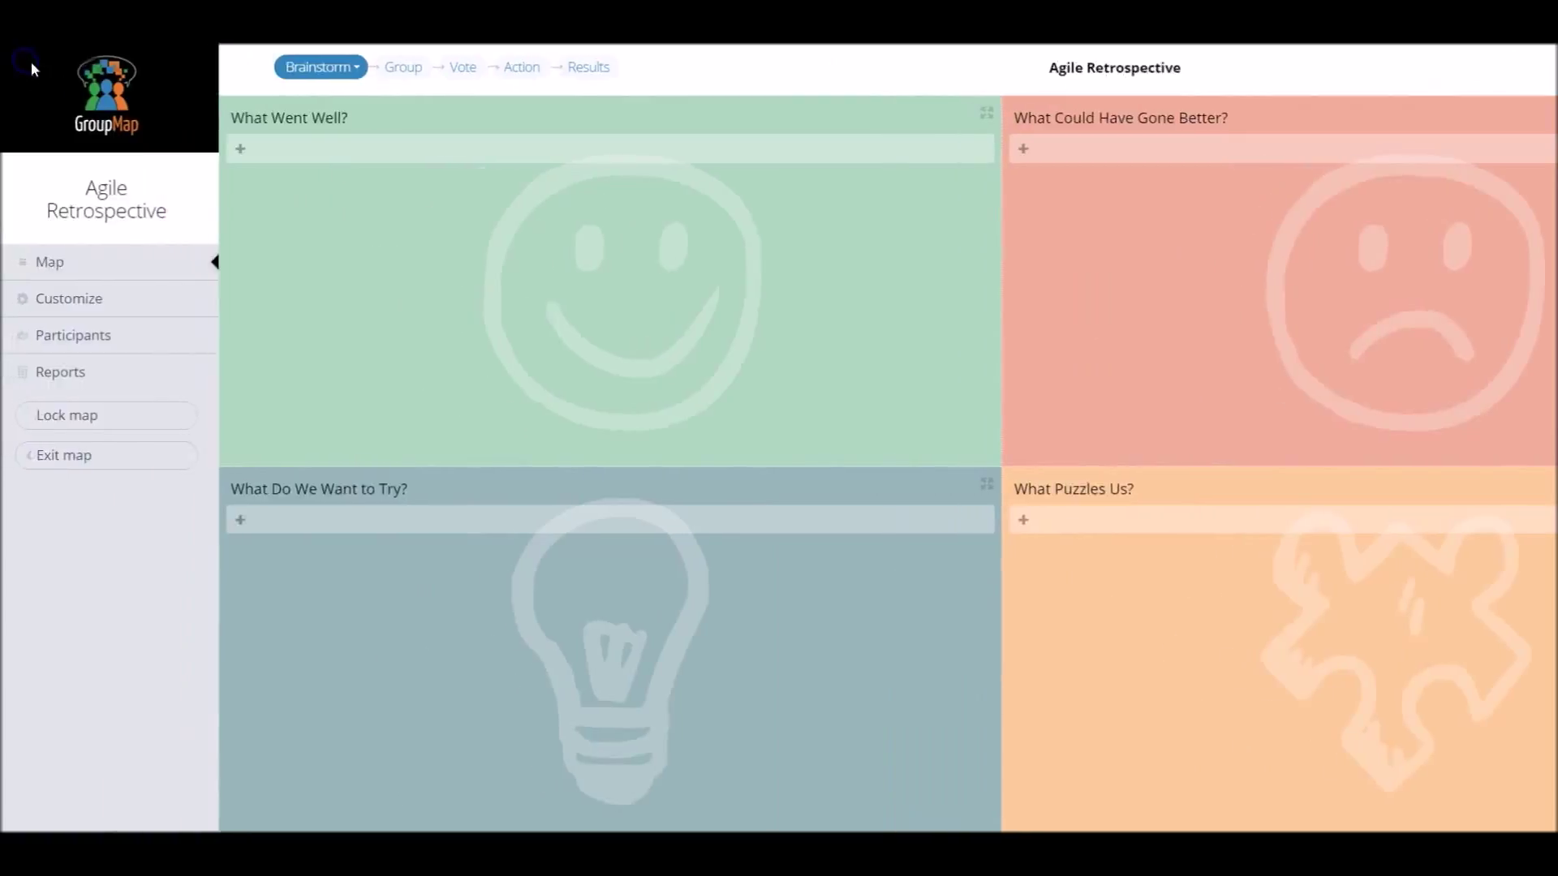
click(122, 298)
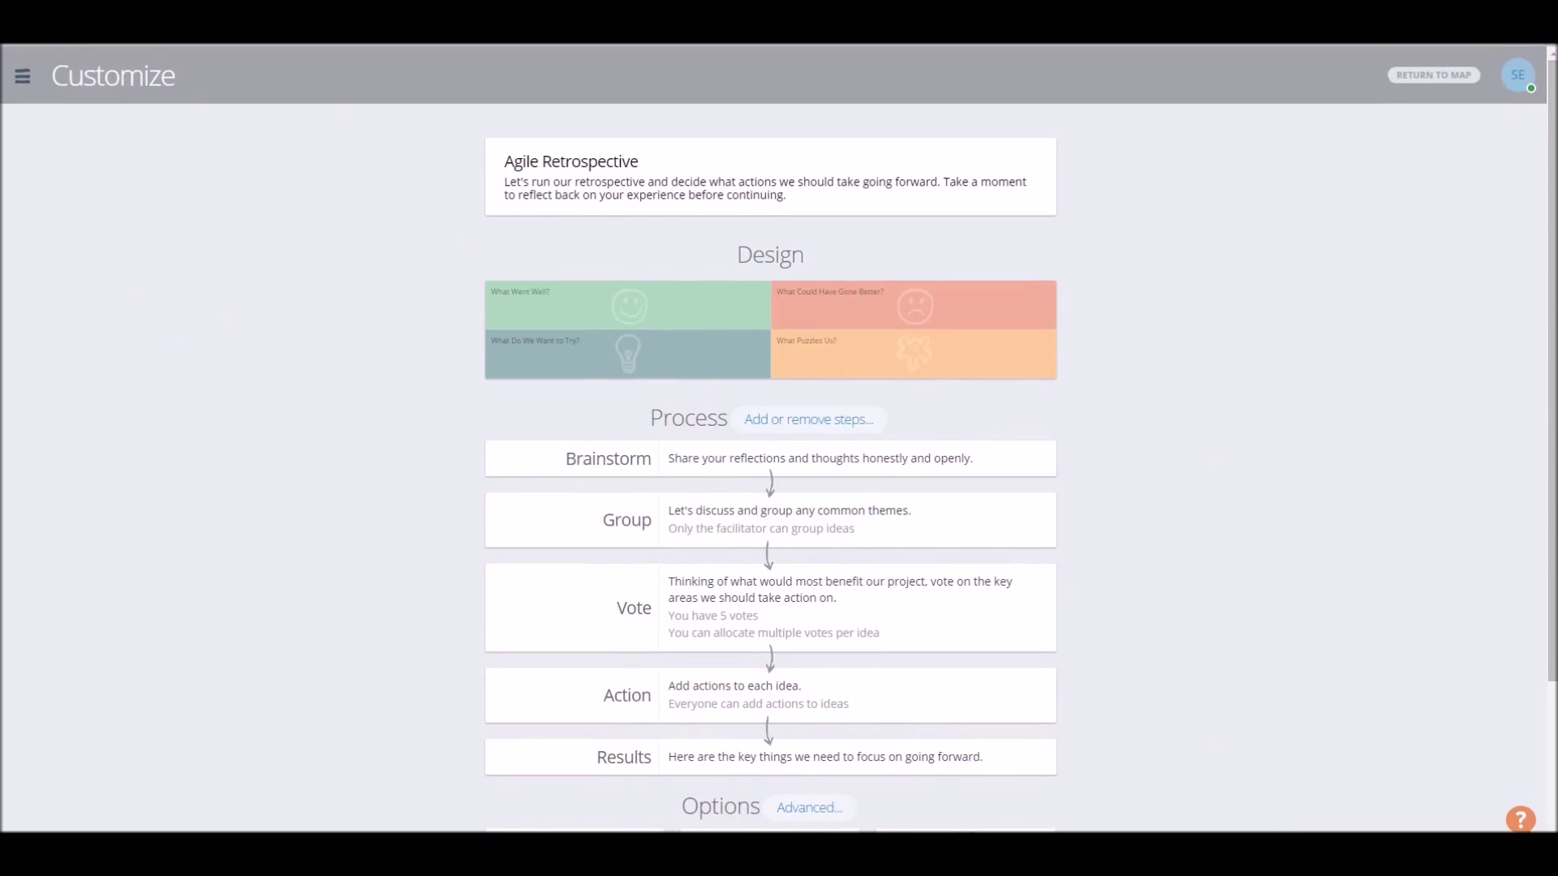
mouse_move(12, 47)
click(9, 53)
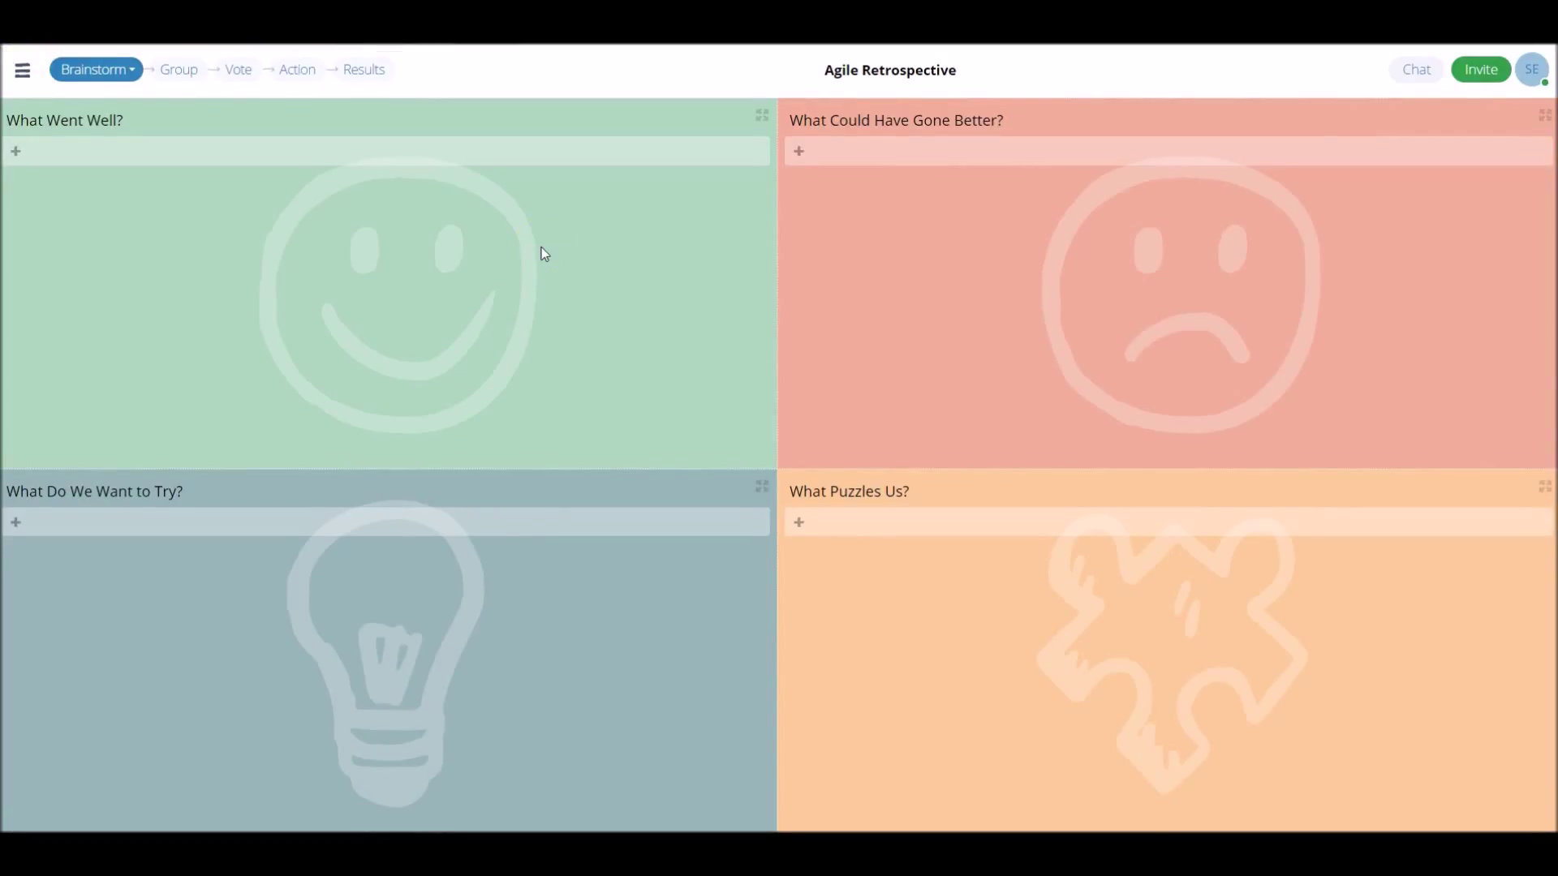
click(1403, 137)
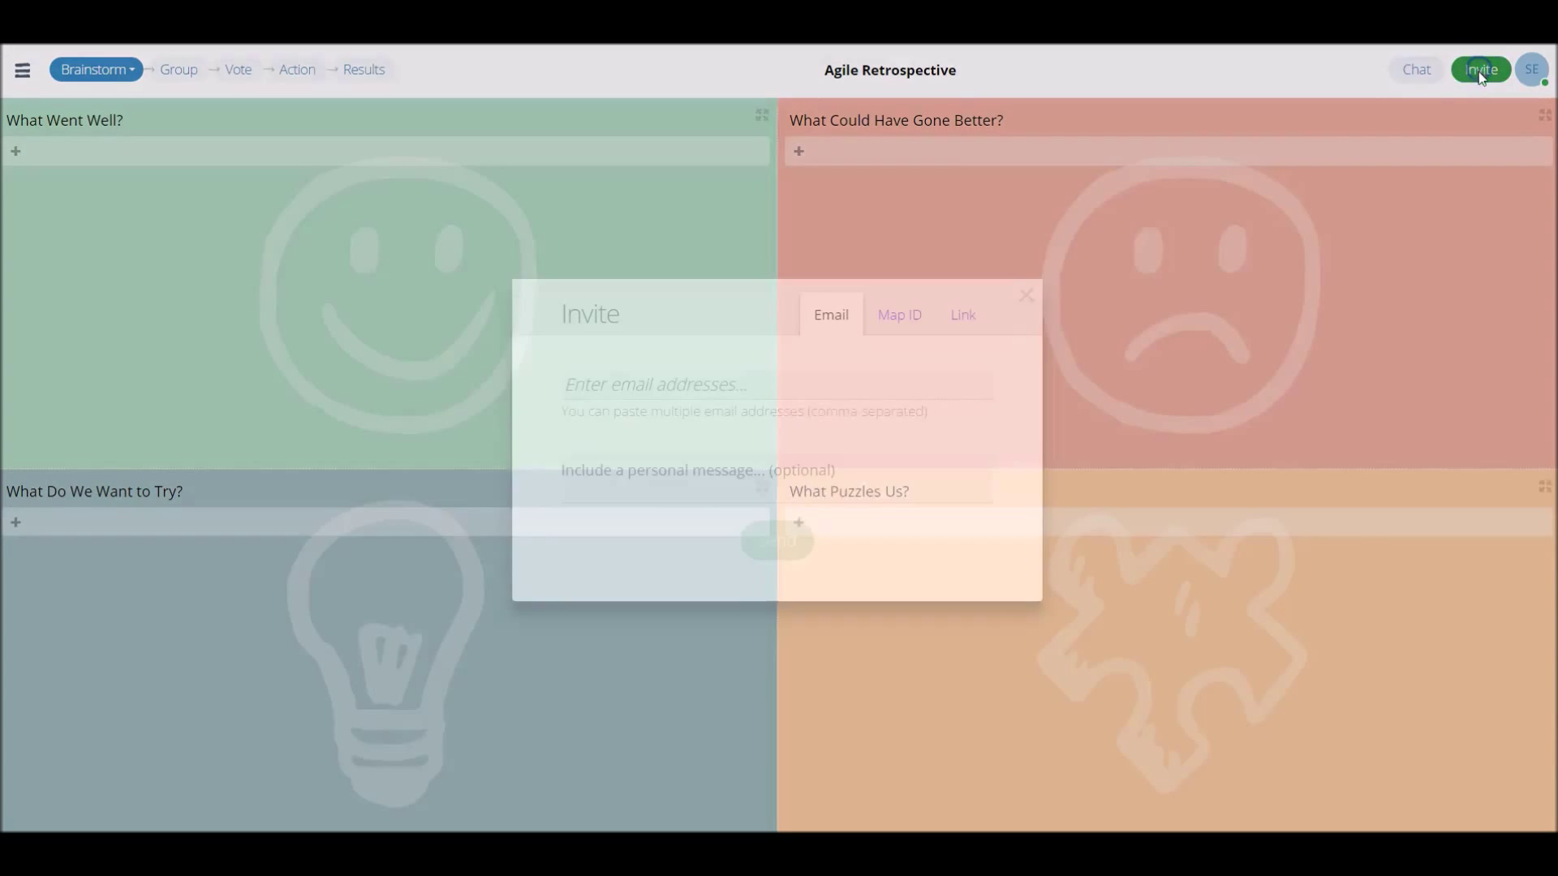
click(704, 416)
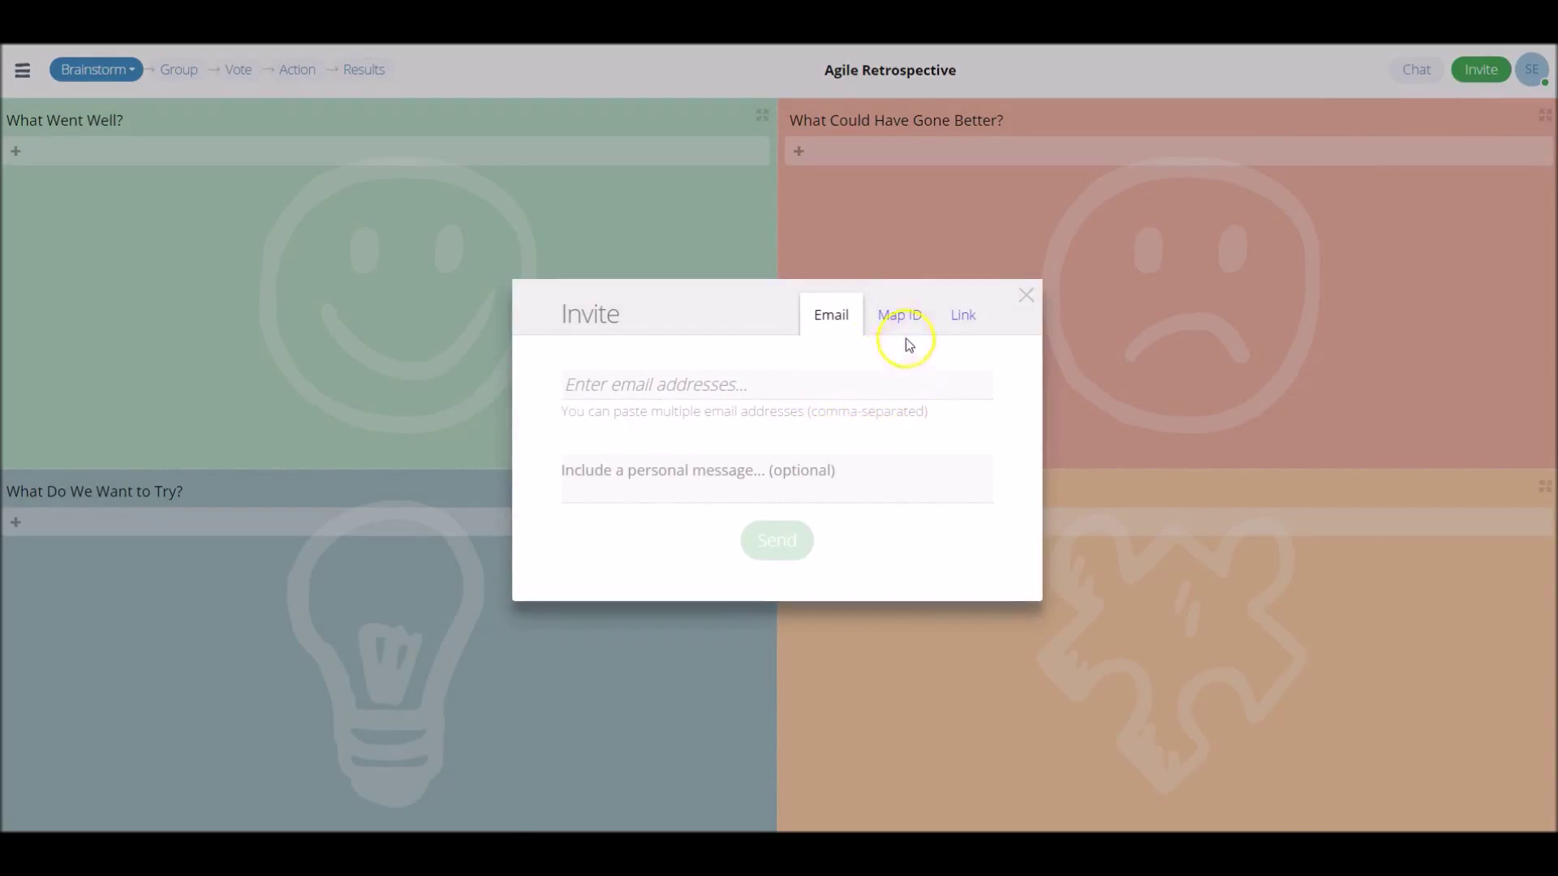
click(899, 316)
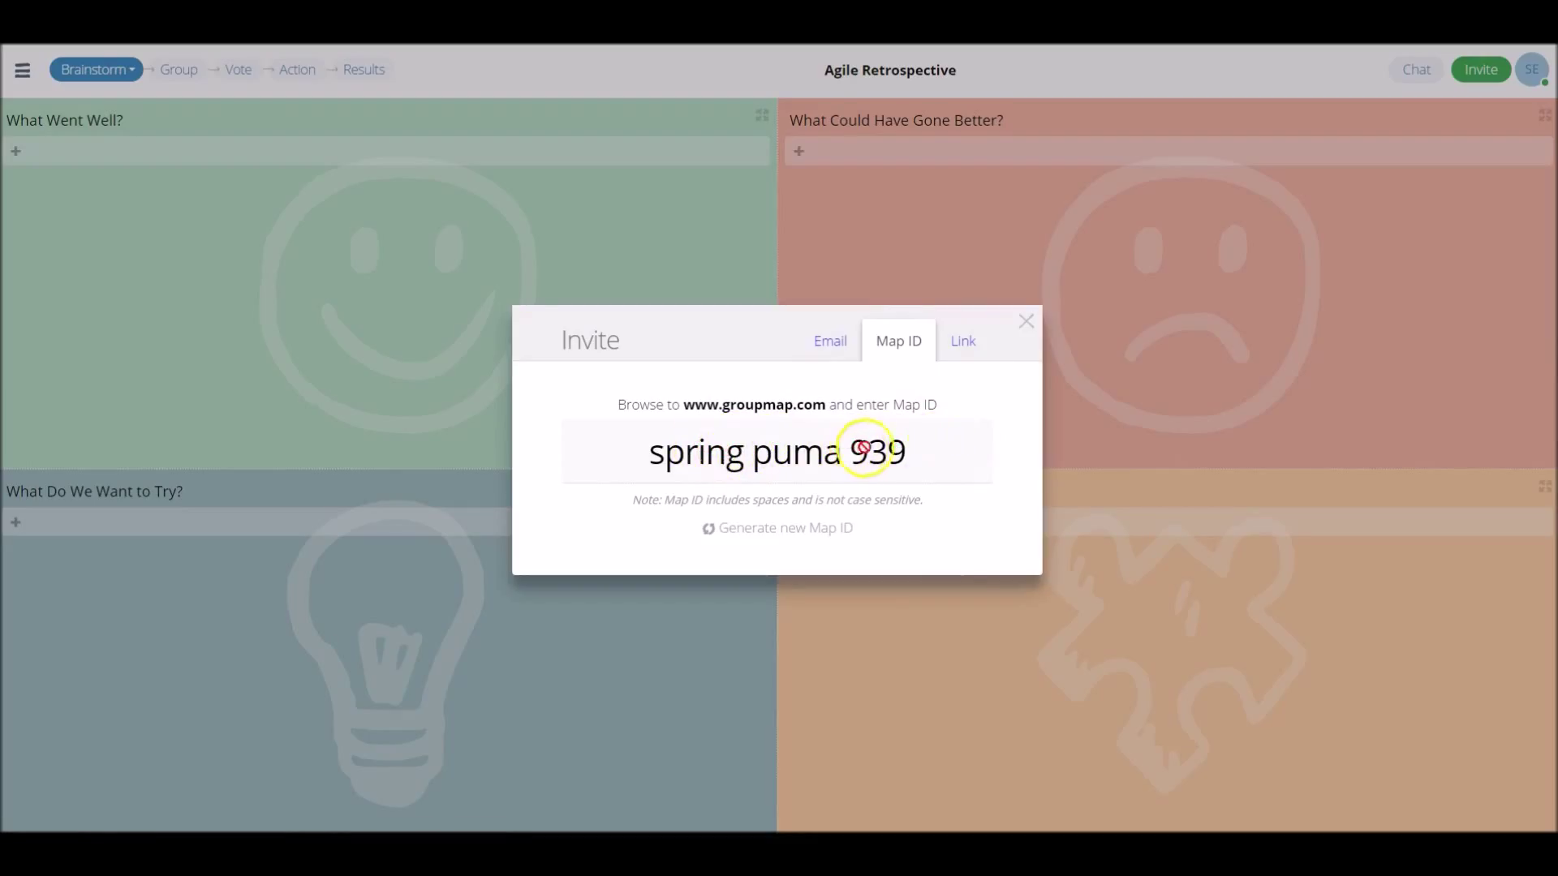
click(962, 344)
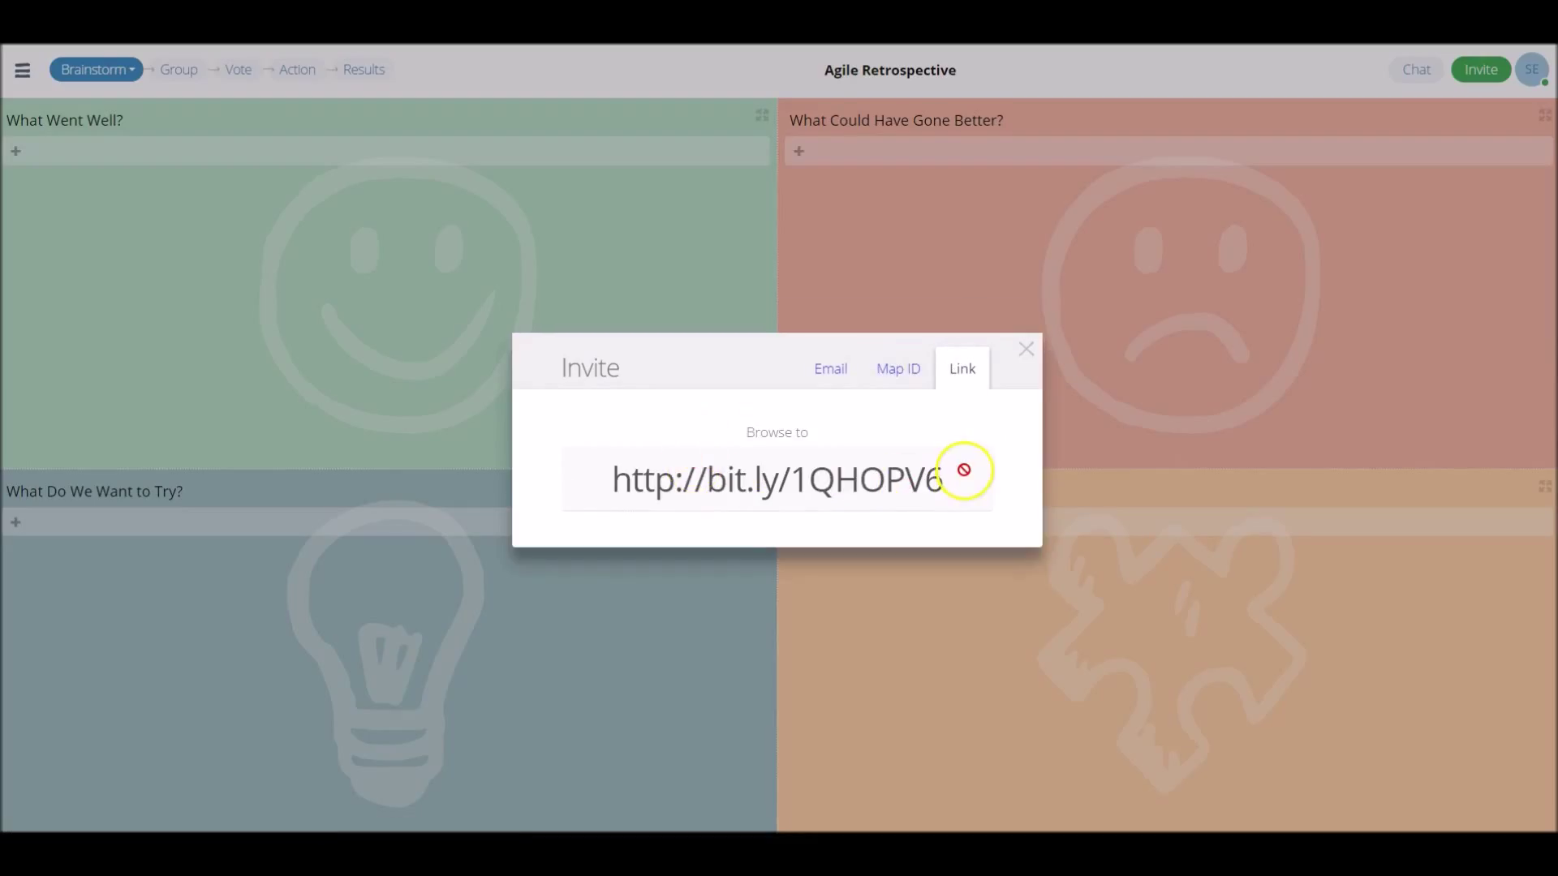
click(1027, 356)
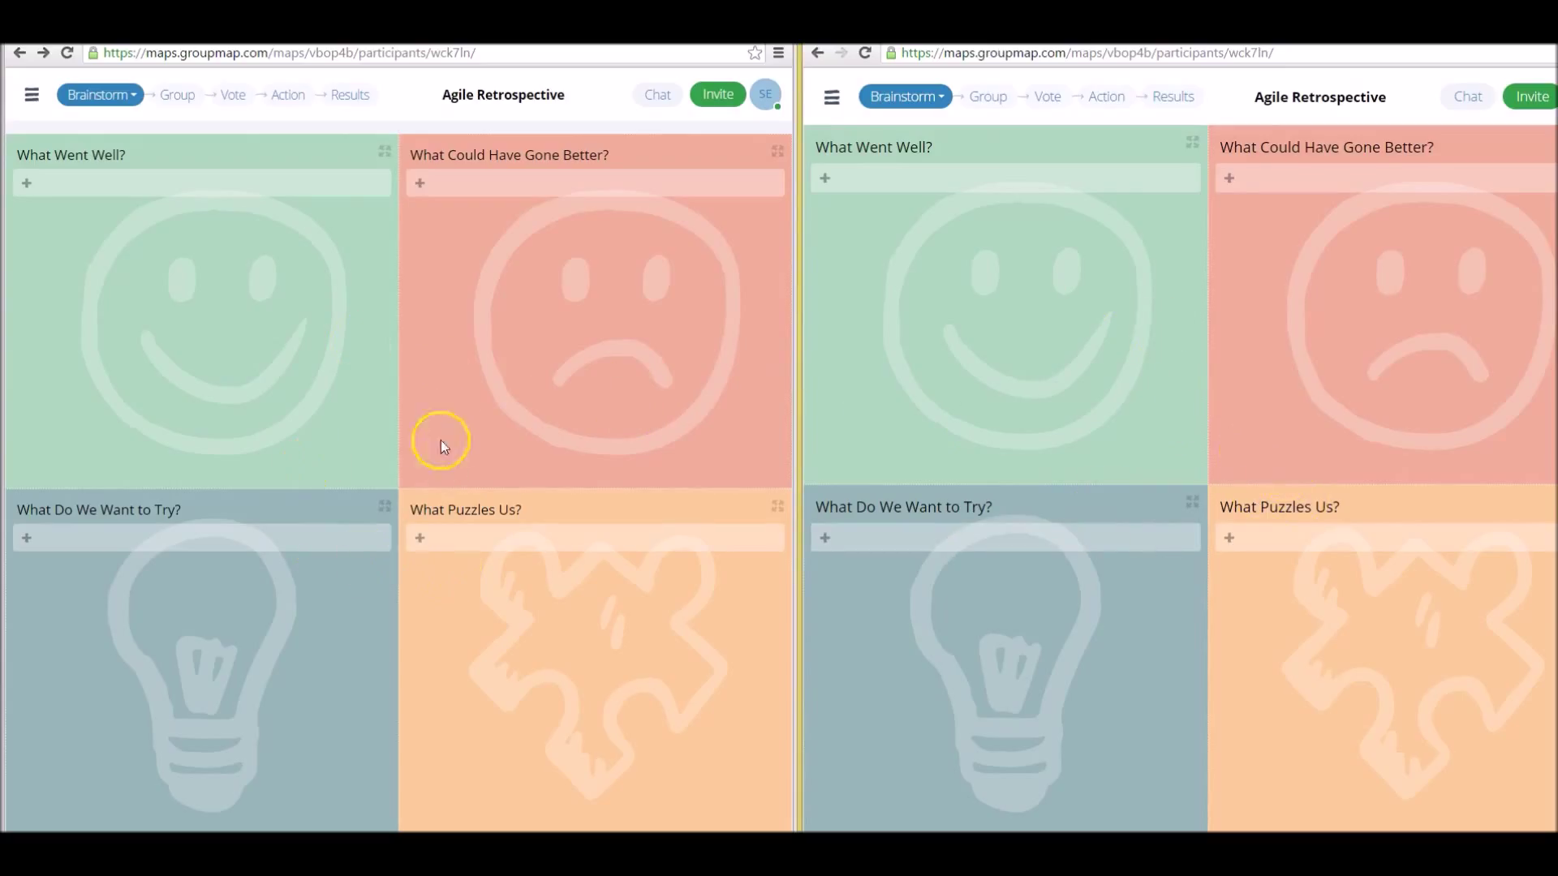
Step: Post ideas 1, 2 and 3 under What Went Well?
click(961, 178)
text(1)
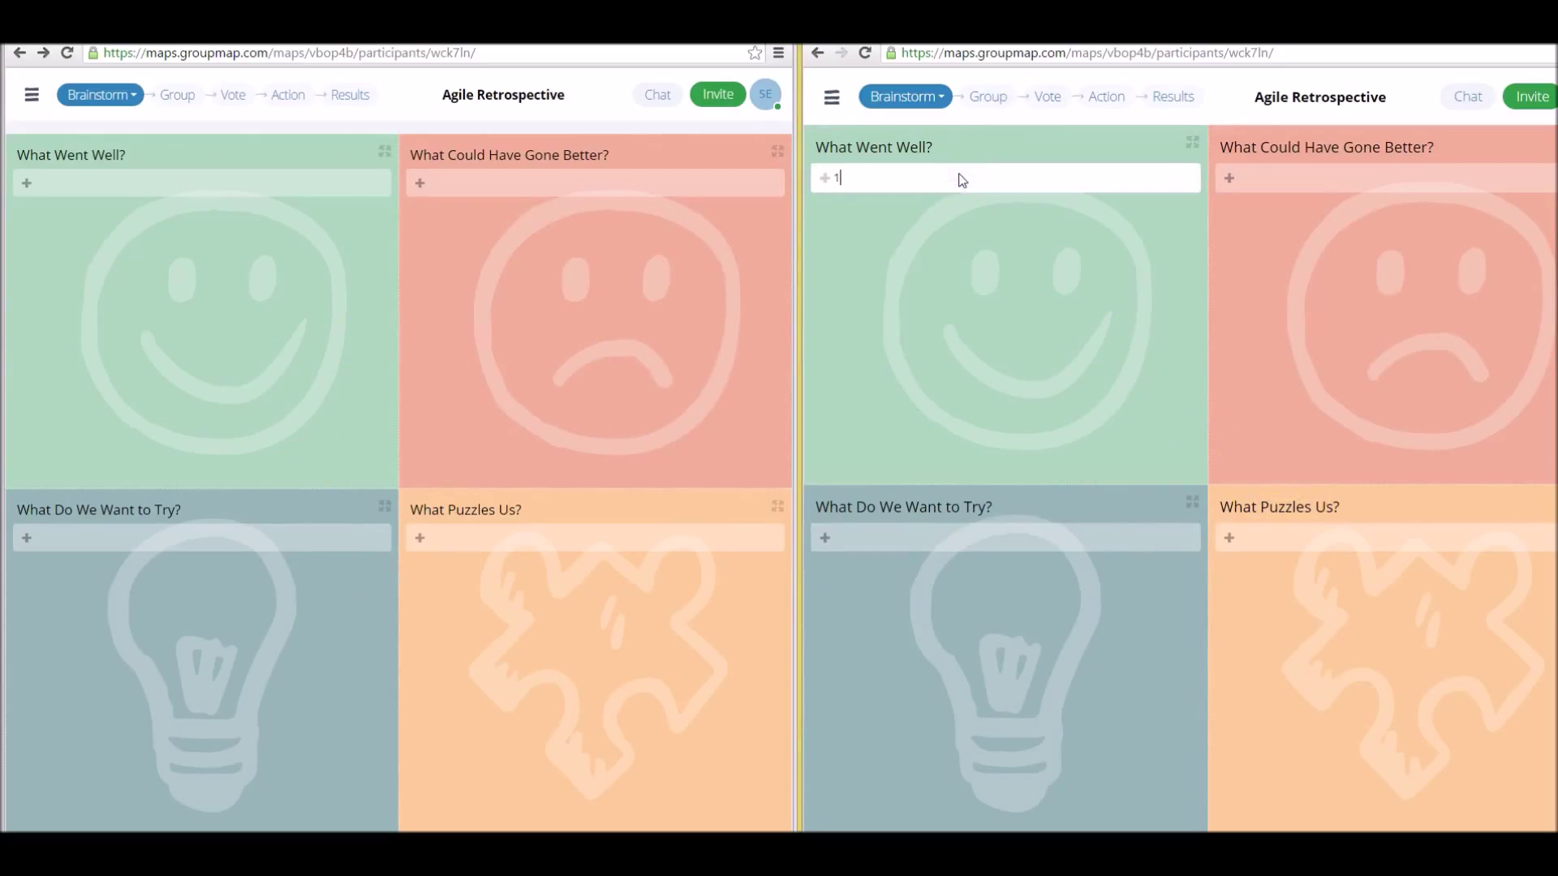
key(Return)
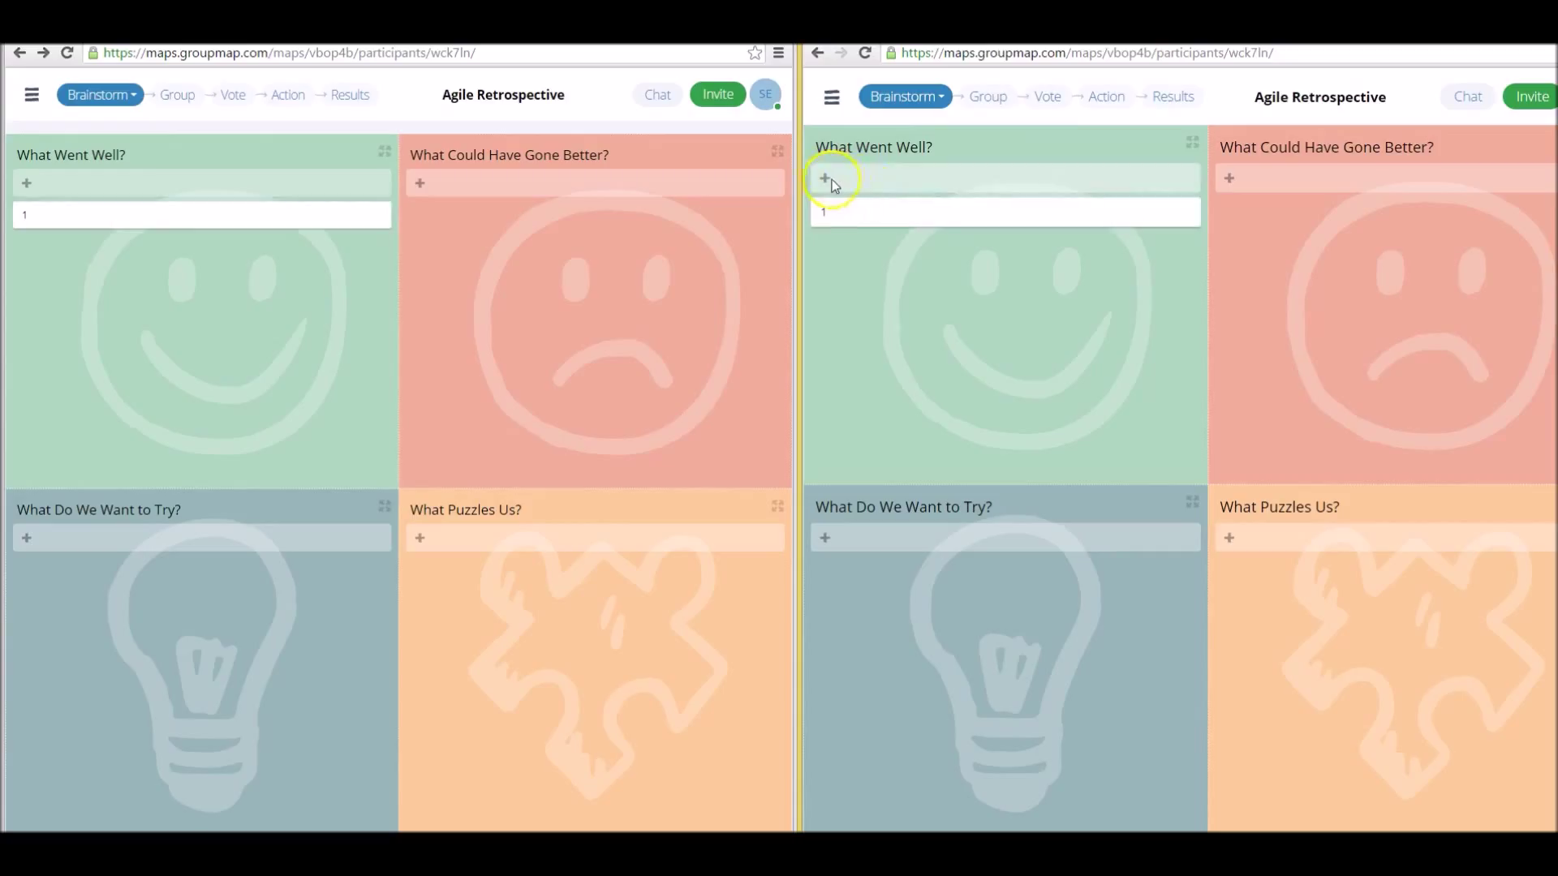
click(831, 179)
text(2)
key(Return)
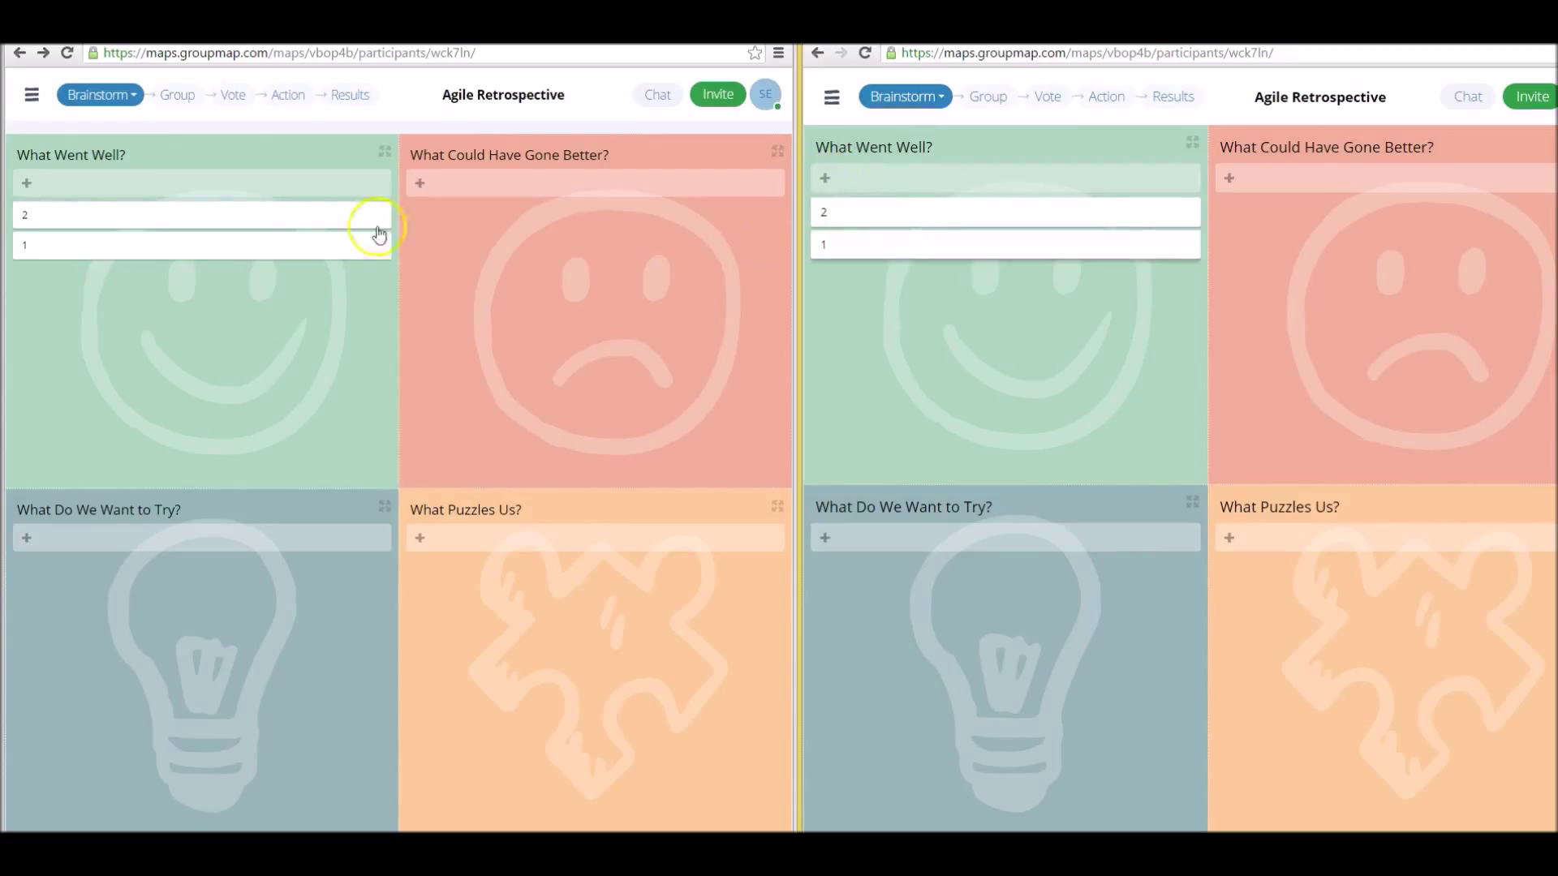
click(850, 222)
click(829, 179)
text(3)
key(Return)
Step: Post ideas 1 and 2 under What Do We Want to Try?
click(826, 538)
text(1)
key(Return)
click(830, 540)
text(2)
key(Return)
Step: Post idea 1 under What Could Have Gone Better? and close the empty idea field
click(1229, 179)
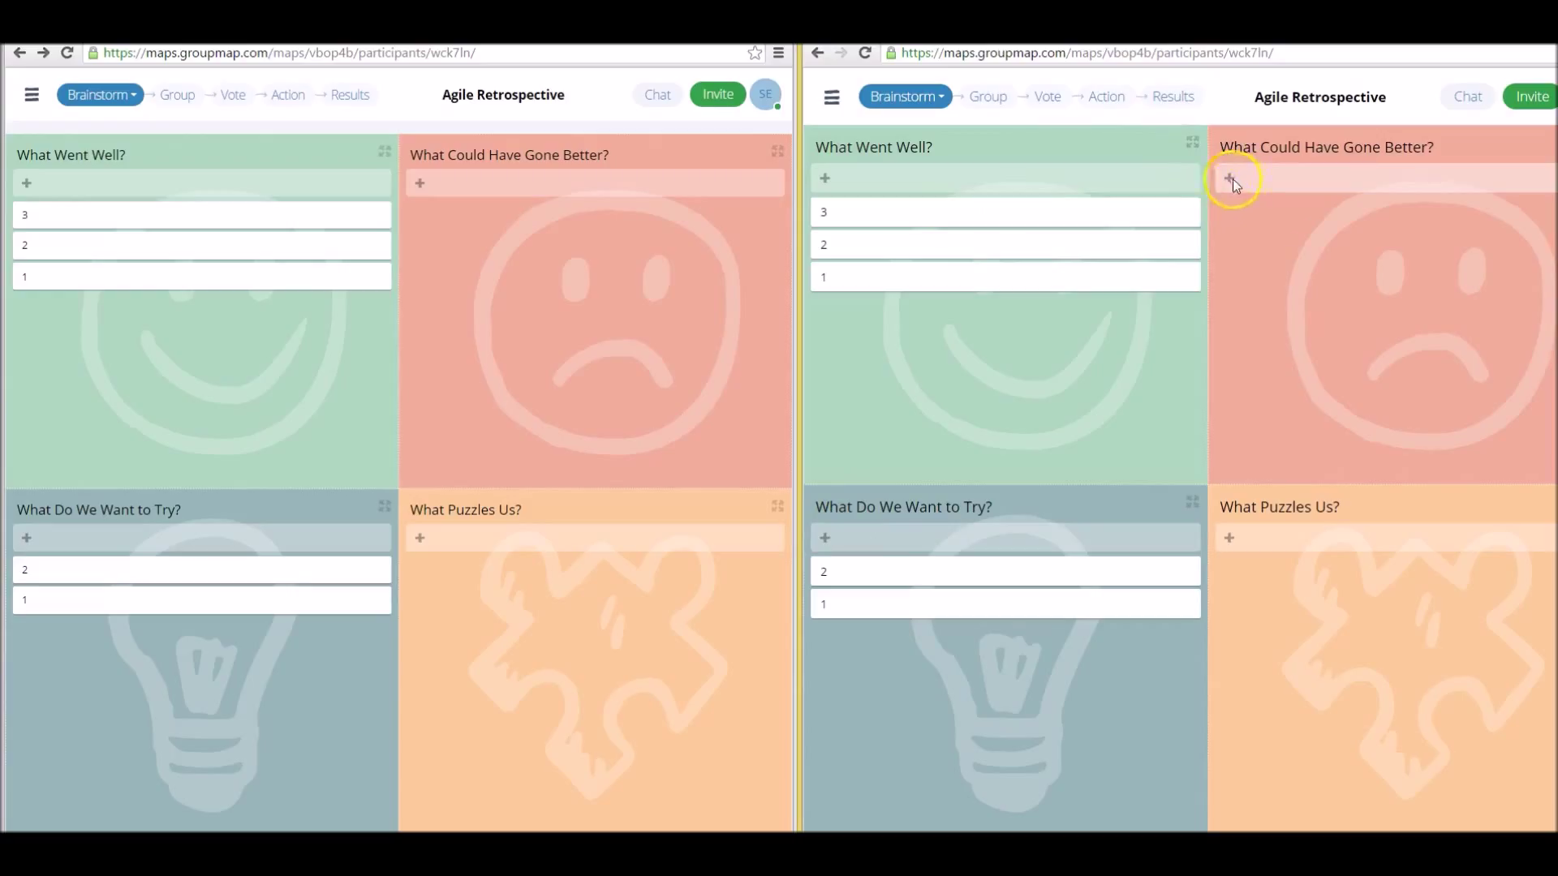
text(1)
key(Return)
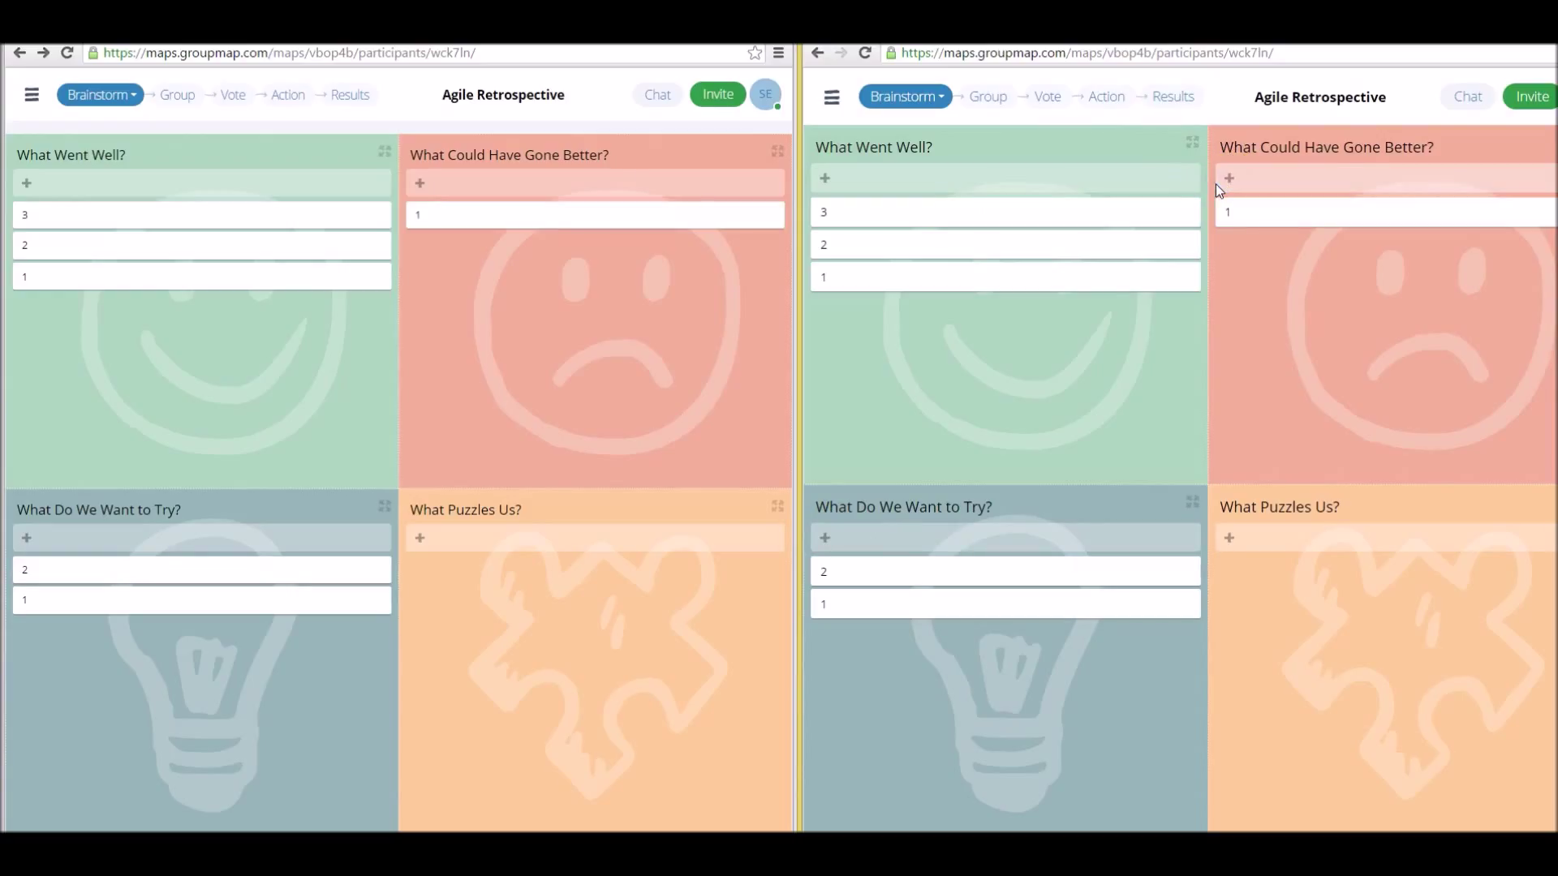
click(1111, 319)
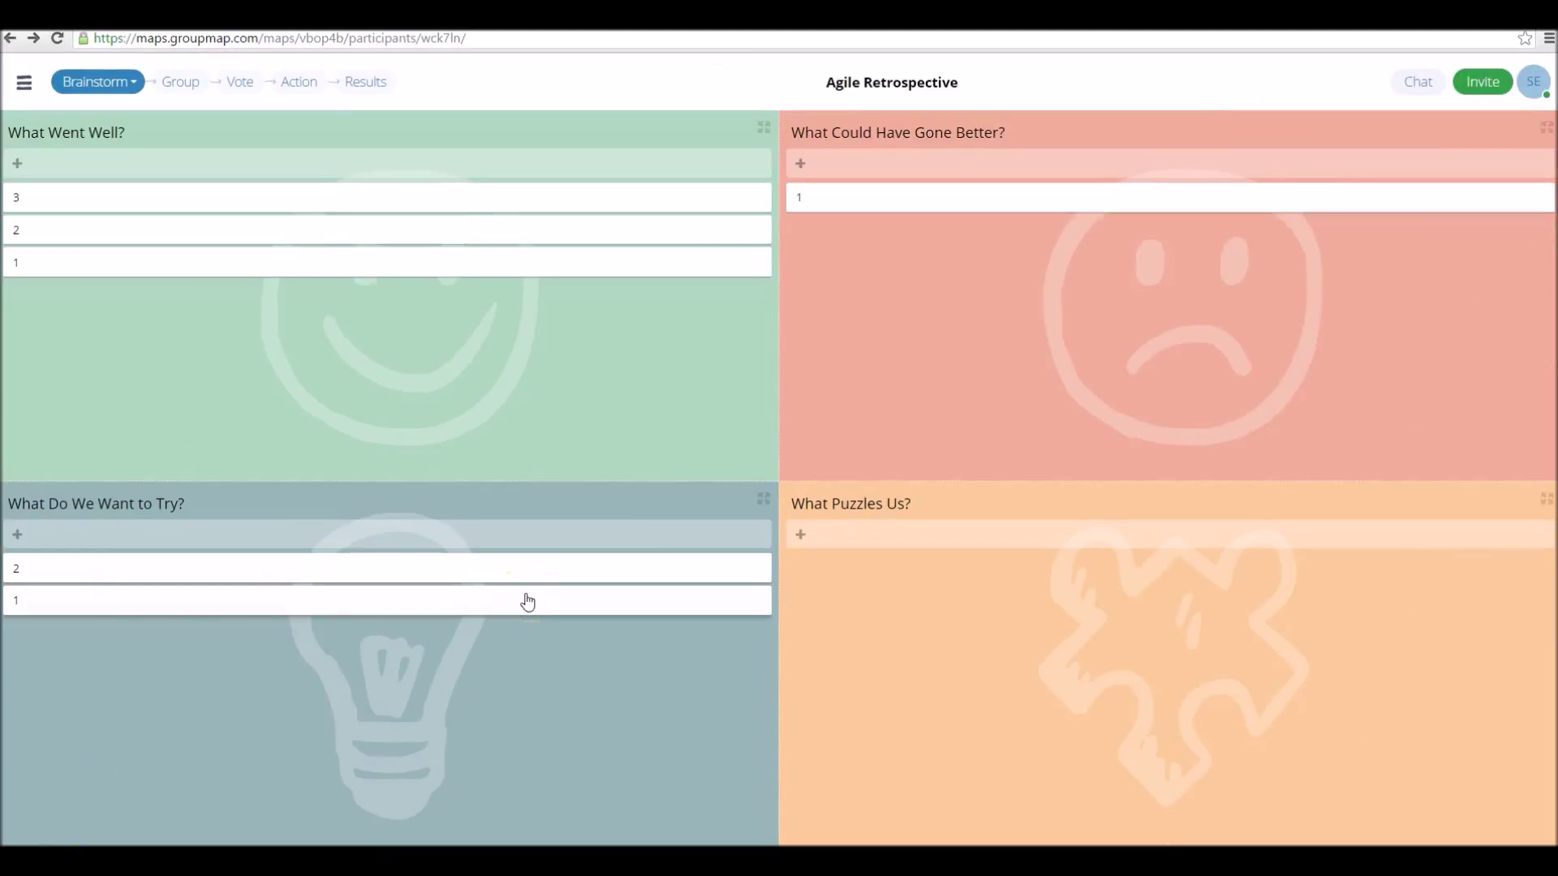
click(264, 264)
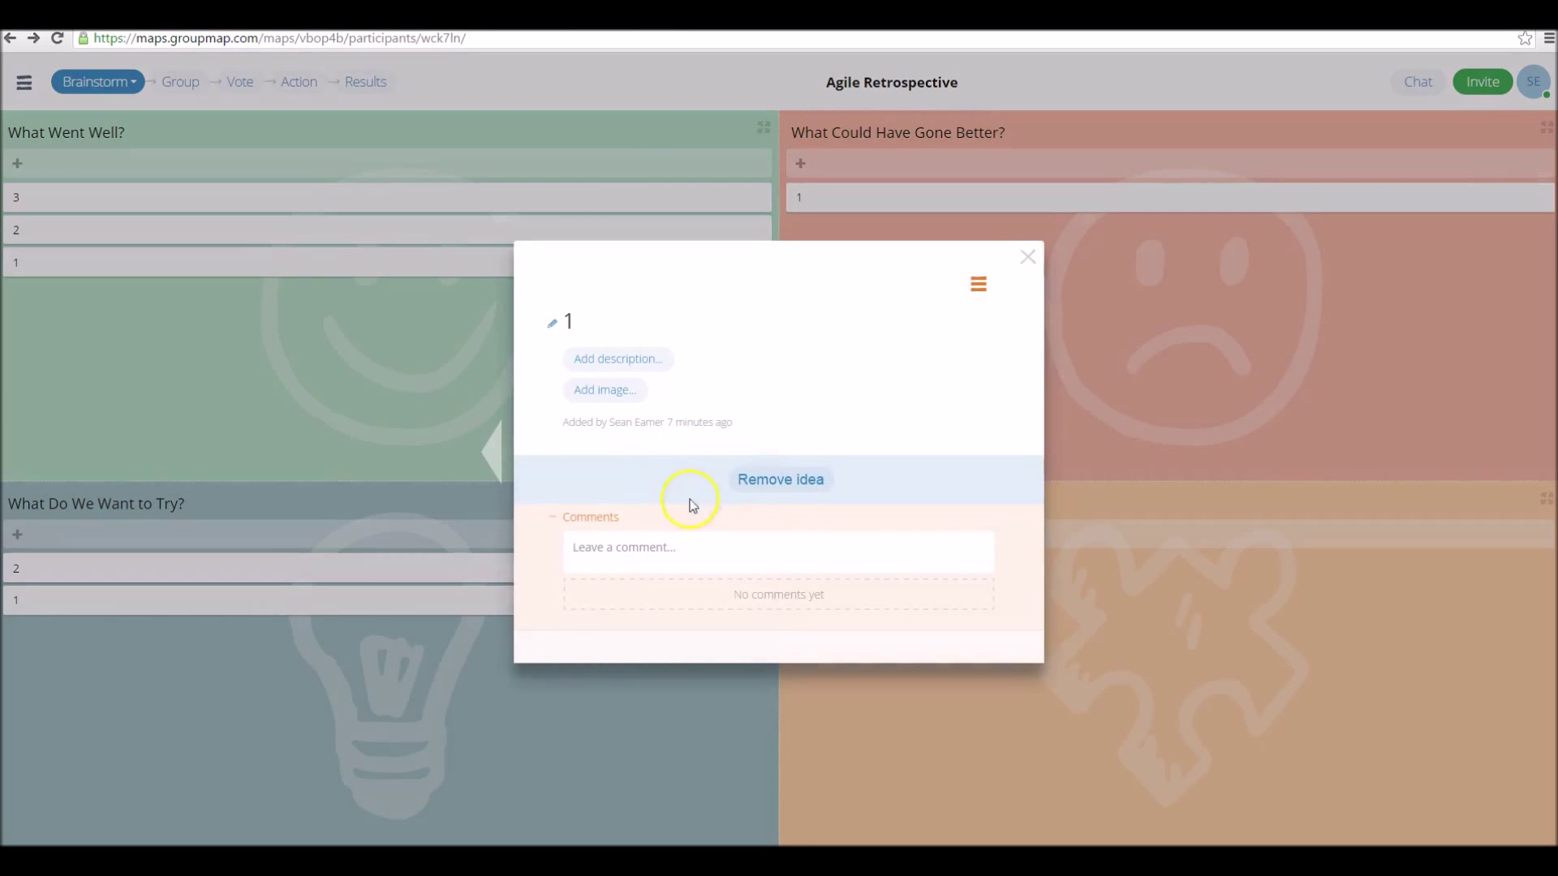
click(634, 374)
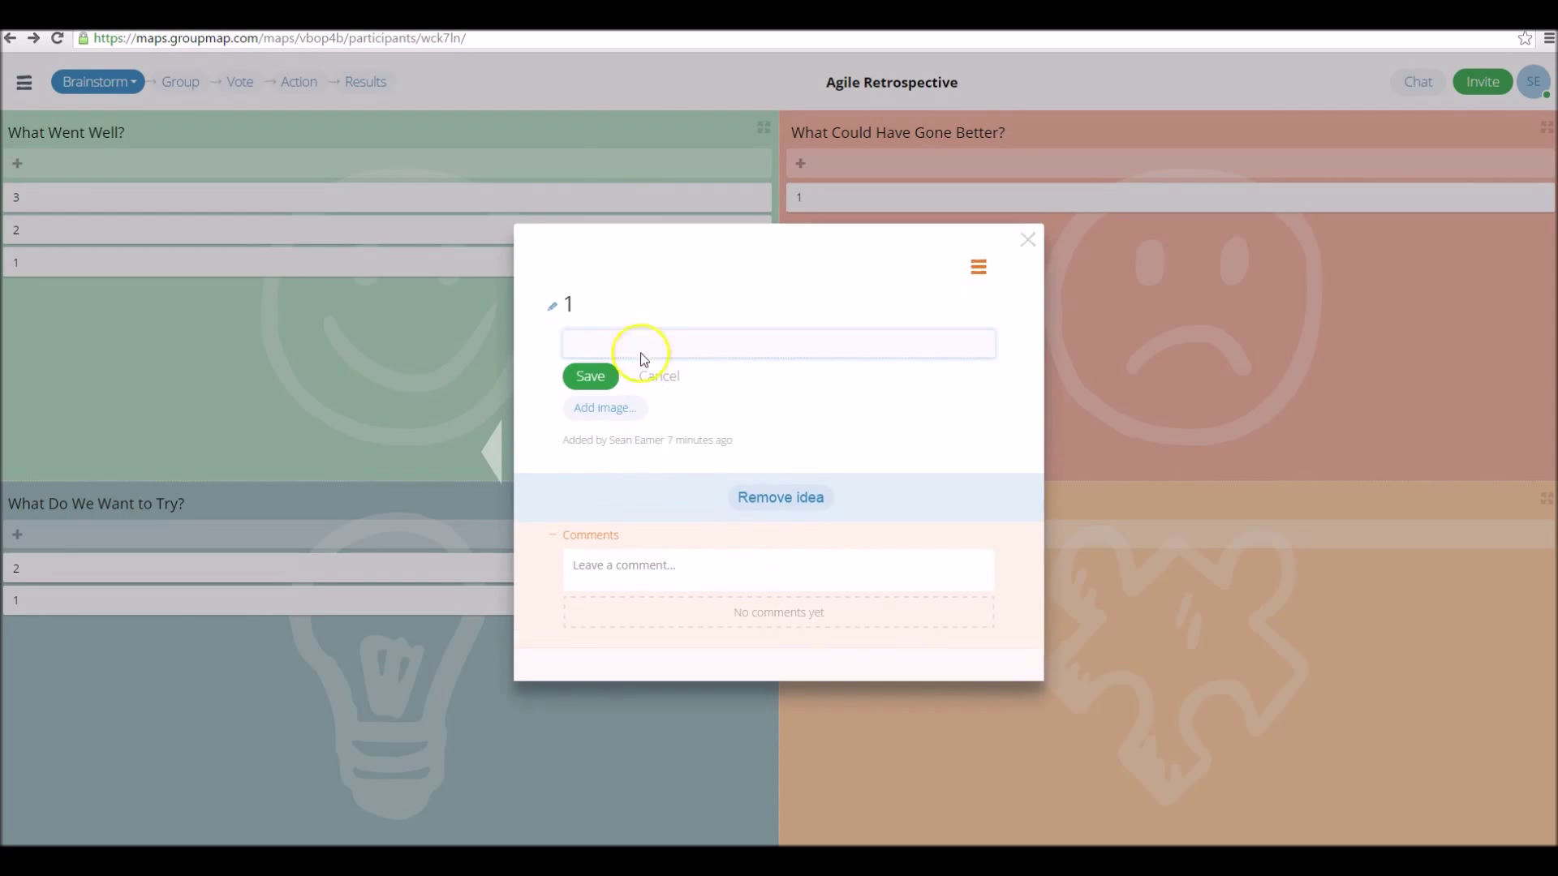
click(633, 410)
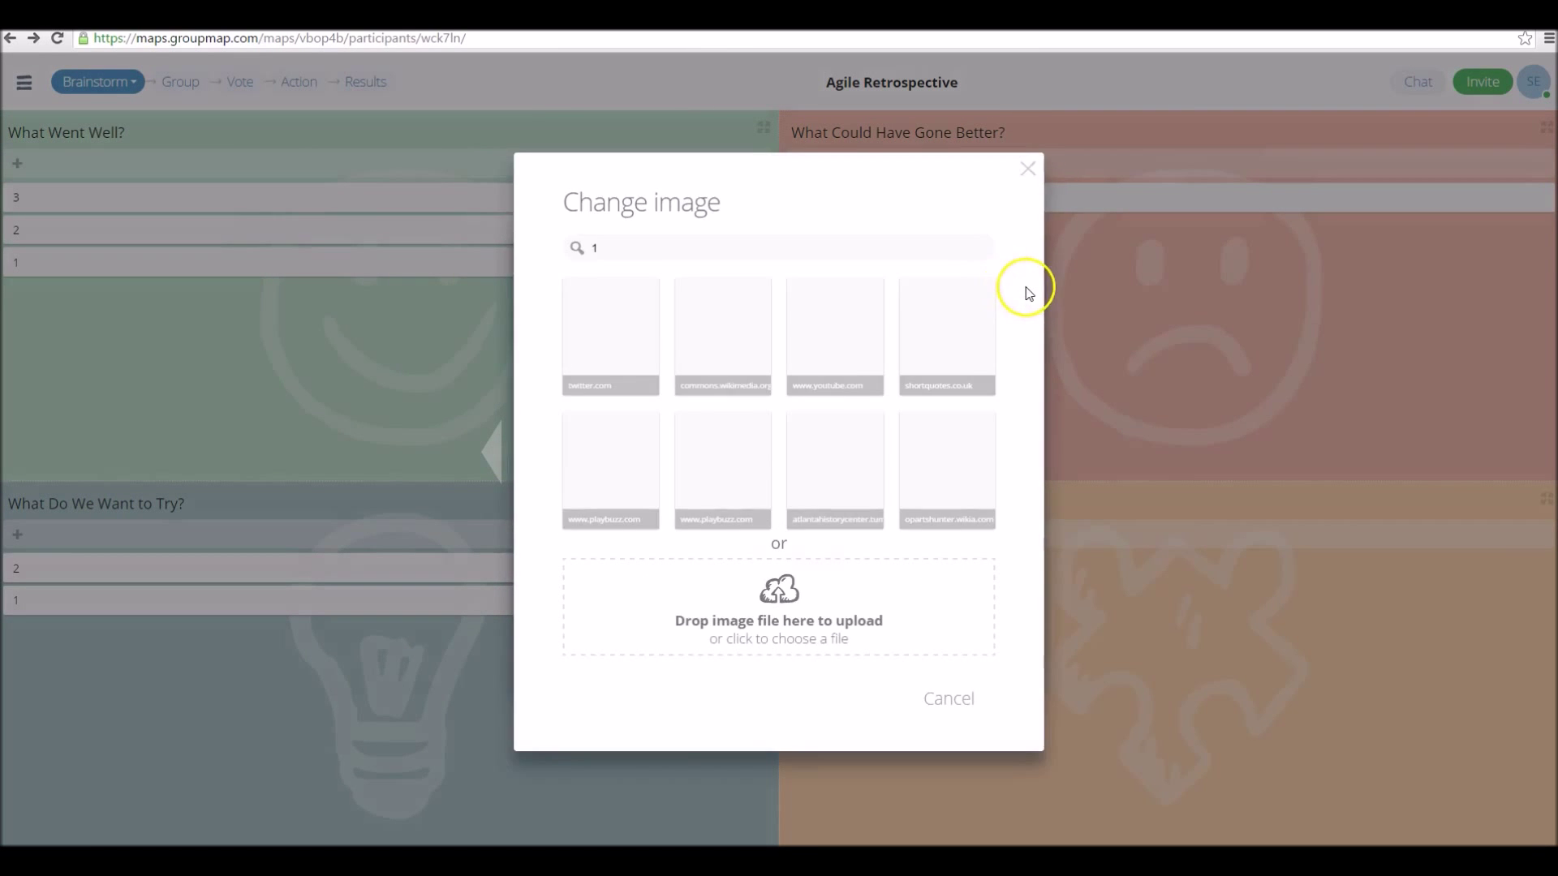
click(1025, 165)
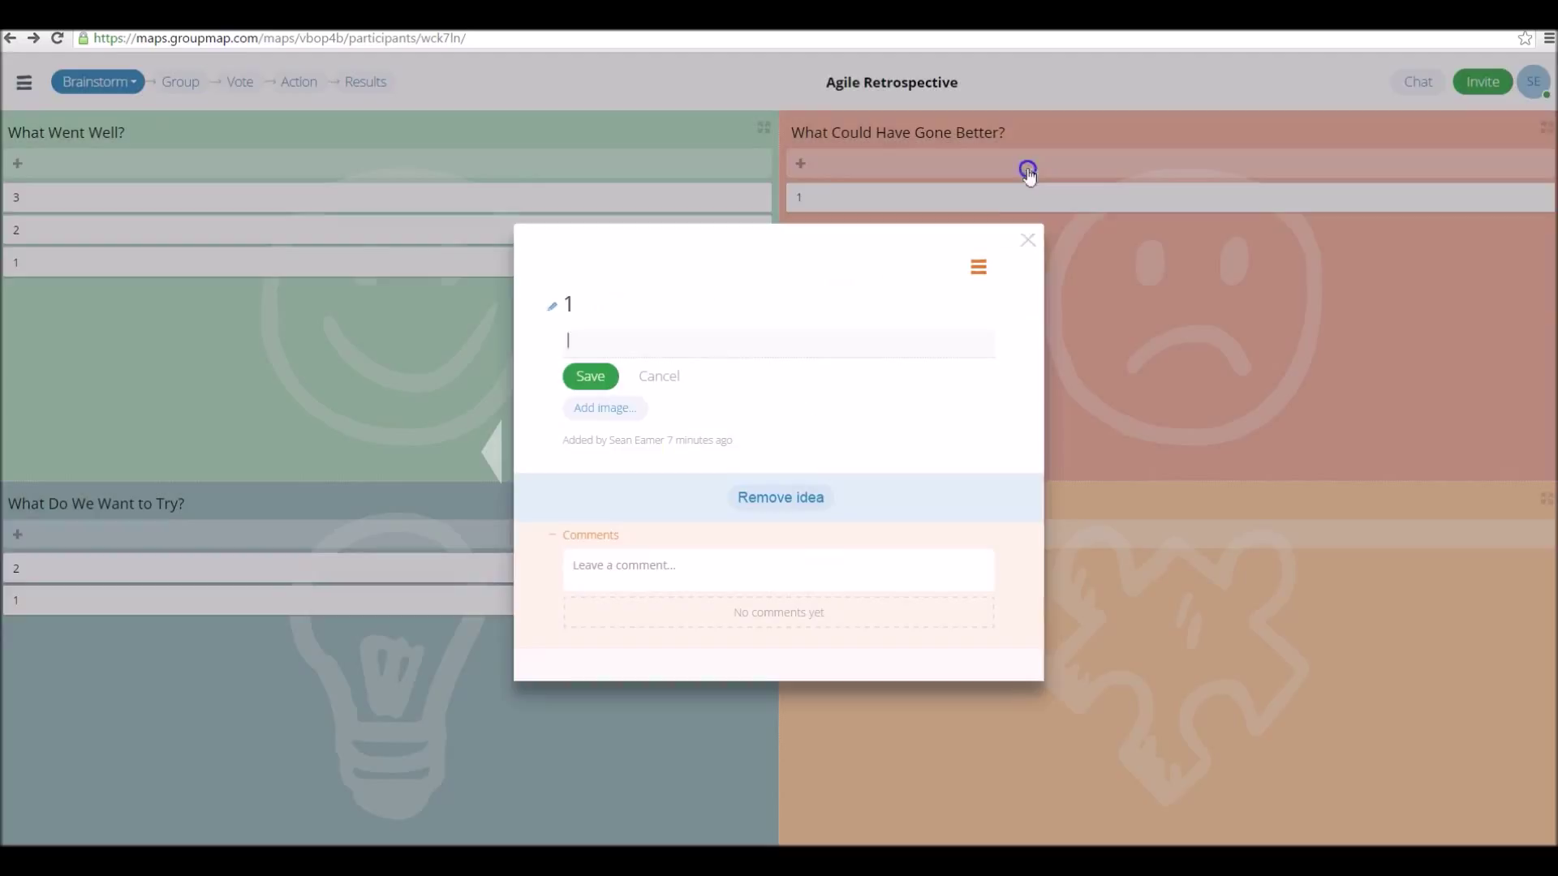
click(1028, 237)
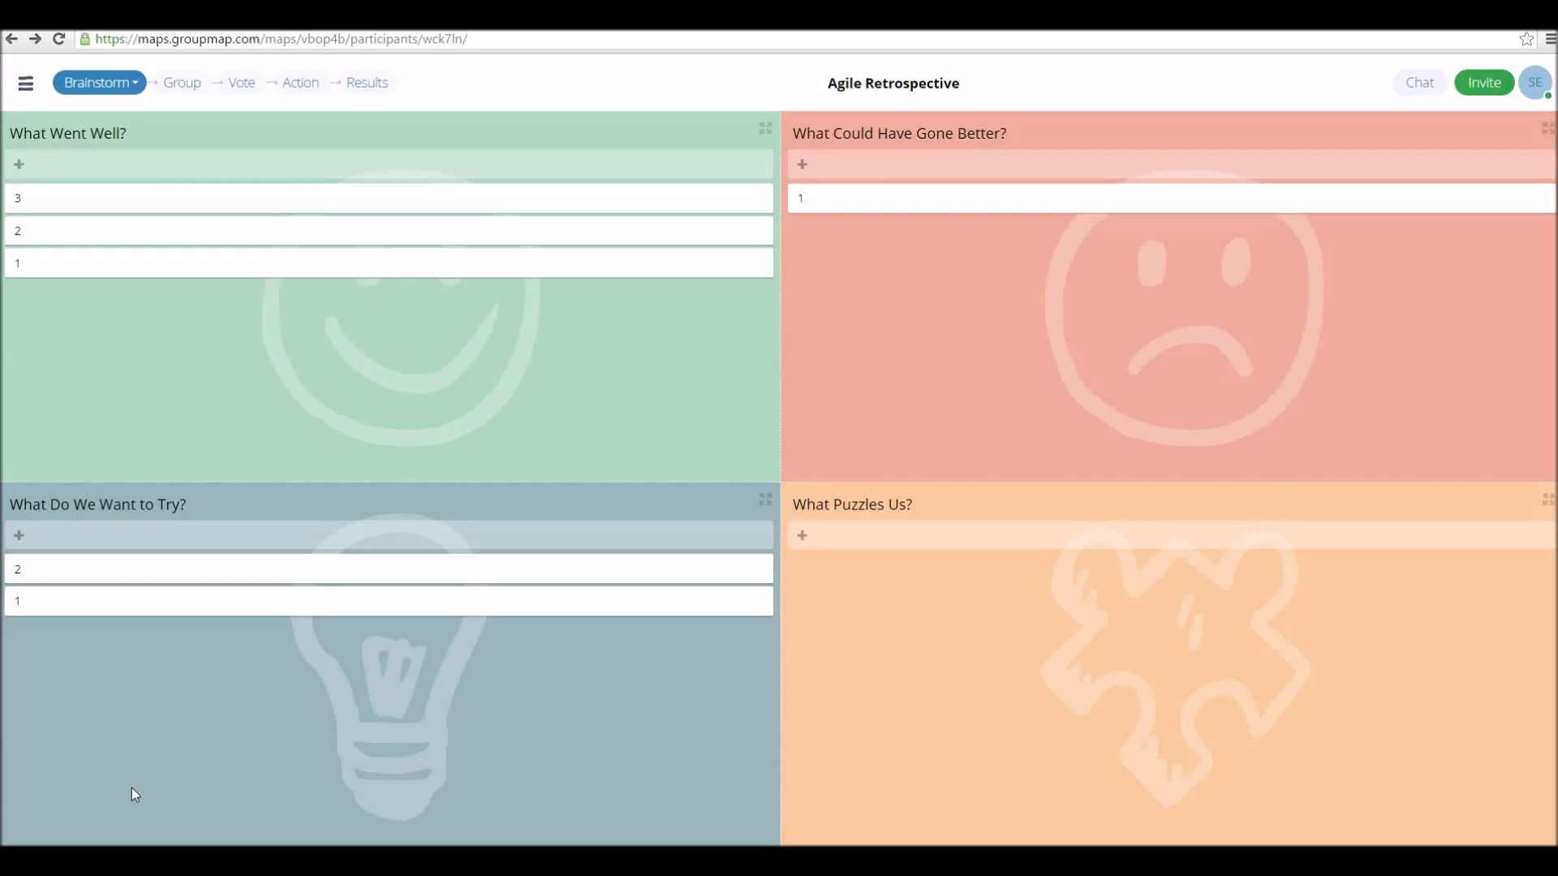
Step: At the Group step, group What Went Well? ideas 2 and 1 under title 2, then remove idea 1
click(177, 83)
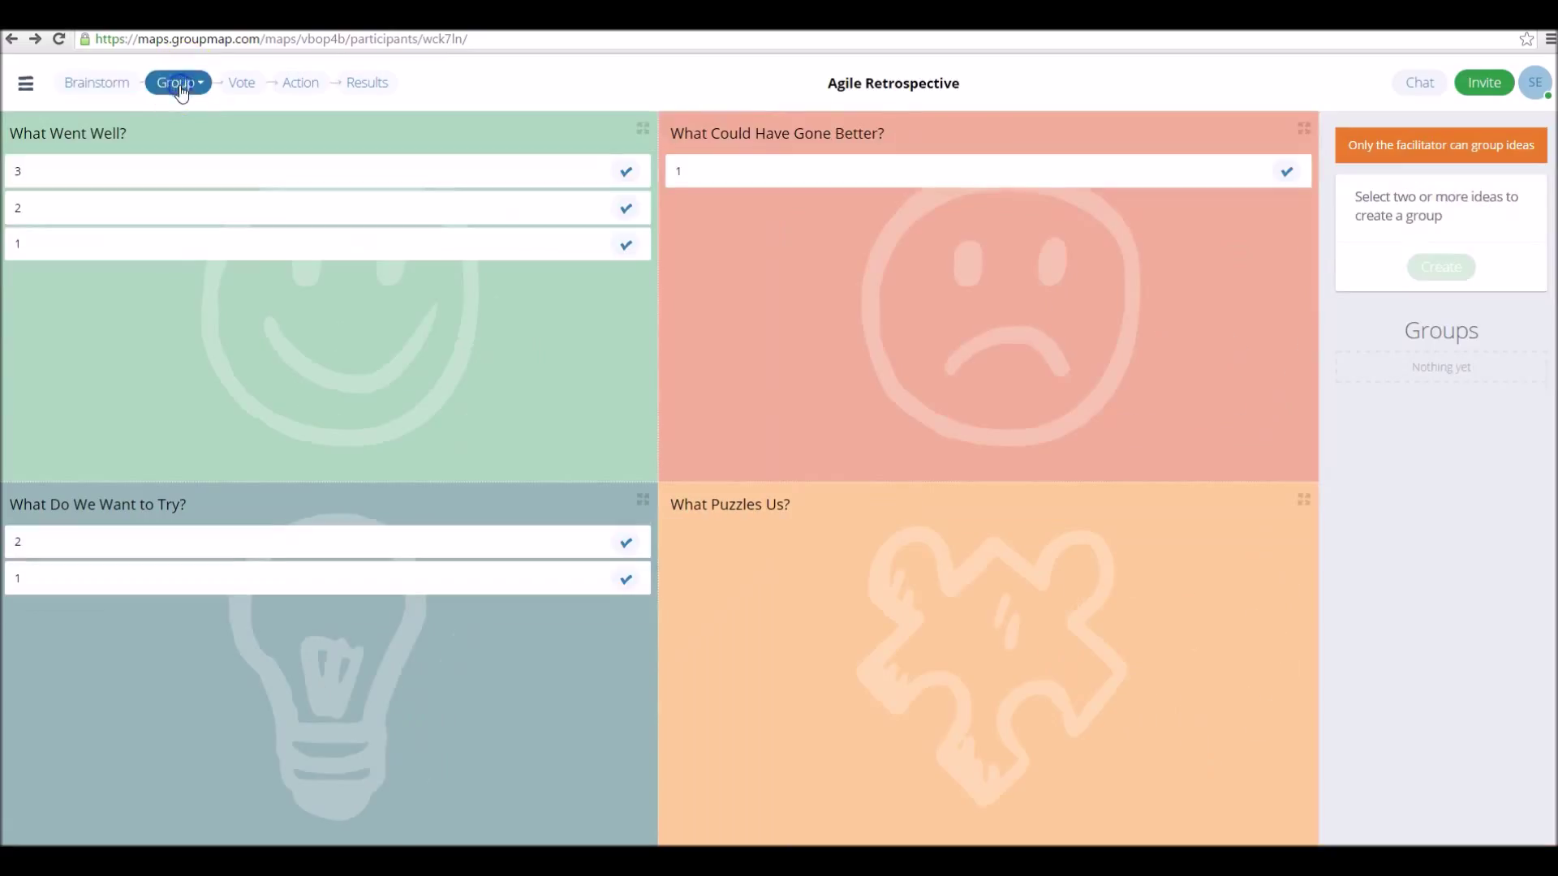
click(401, 425)
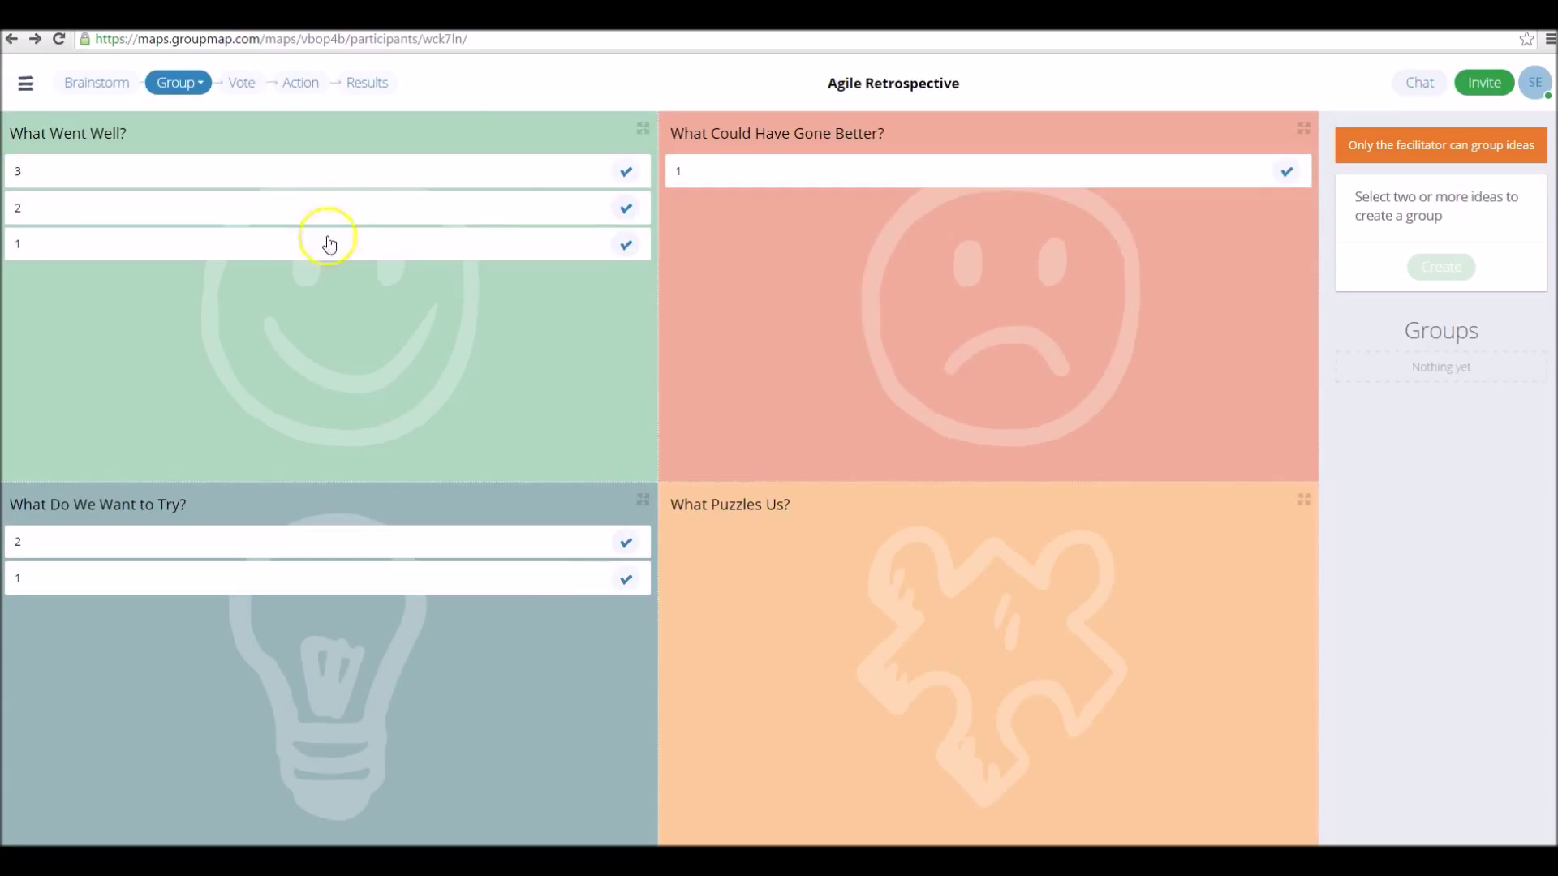
click(626, 208)
click(626, 244)
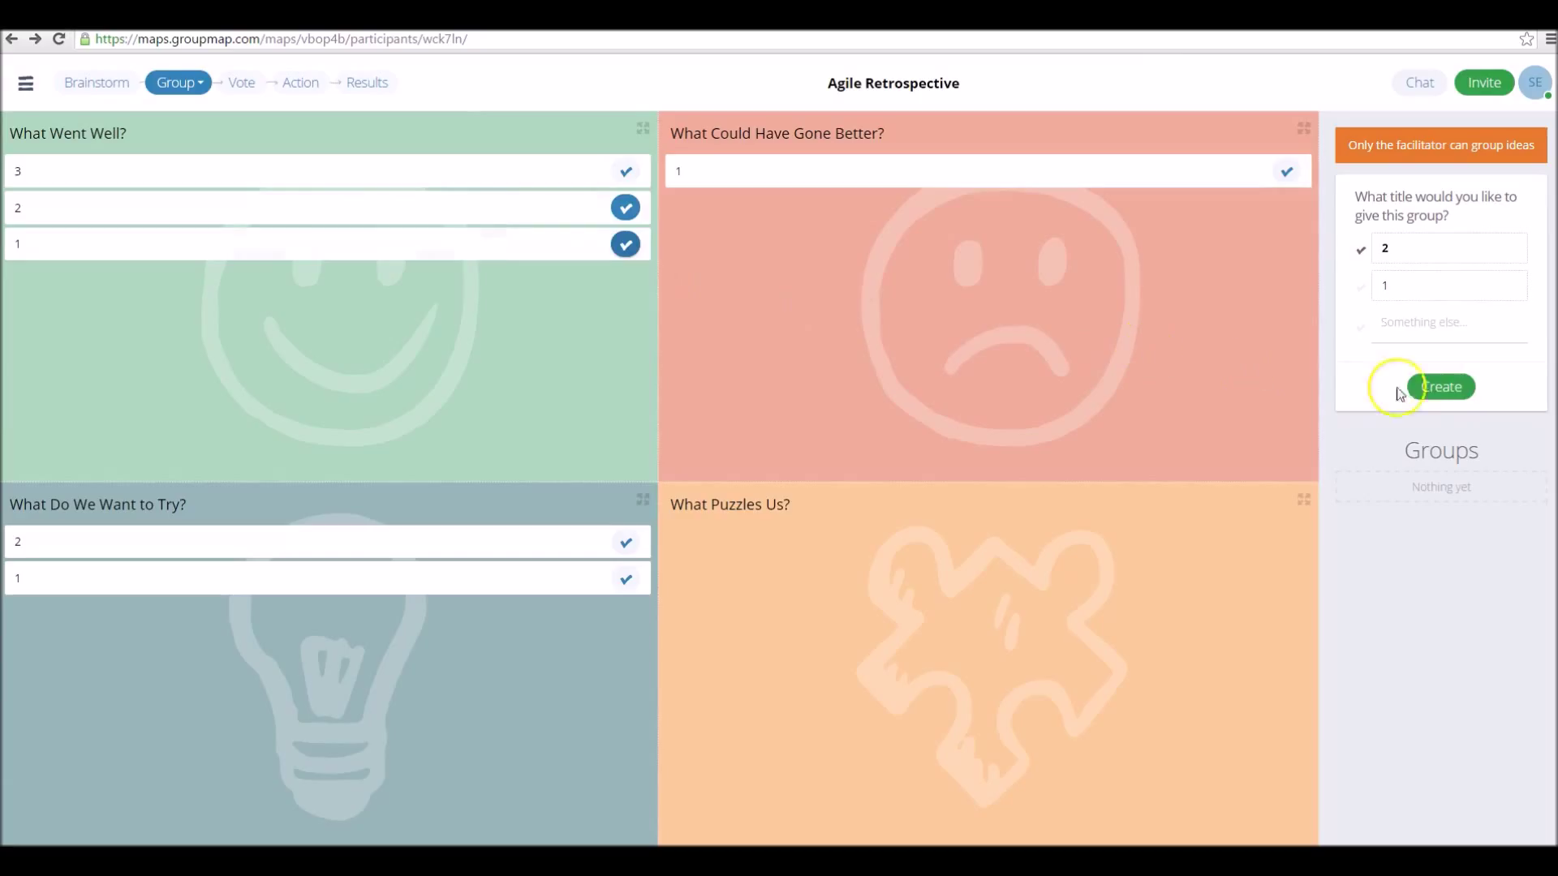
click(1439, 389)
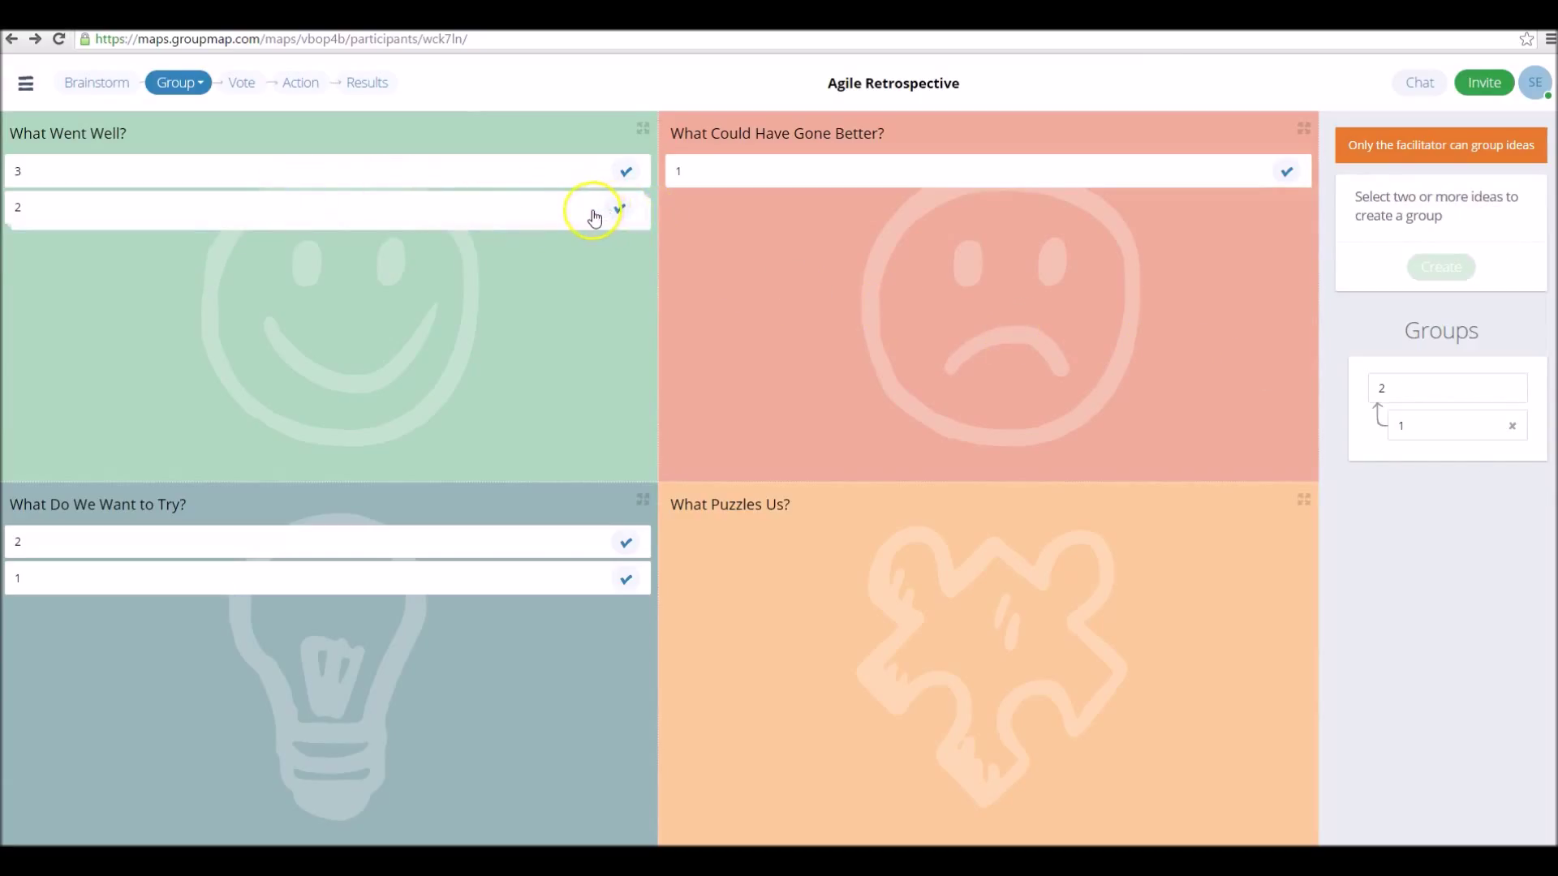
click(1514, 429)
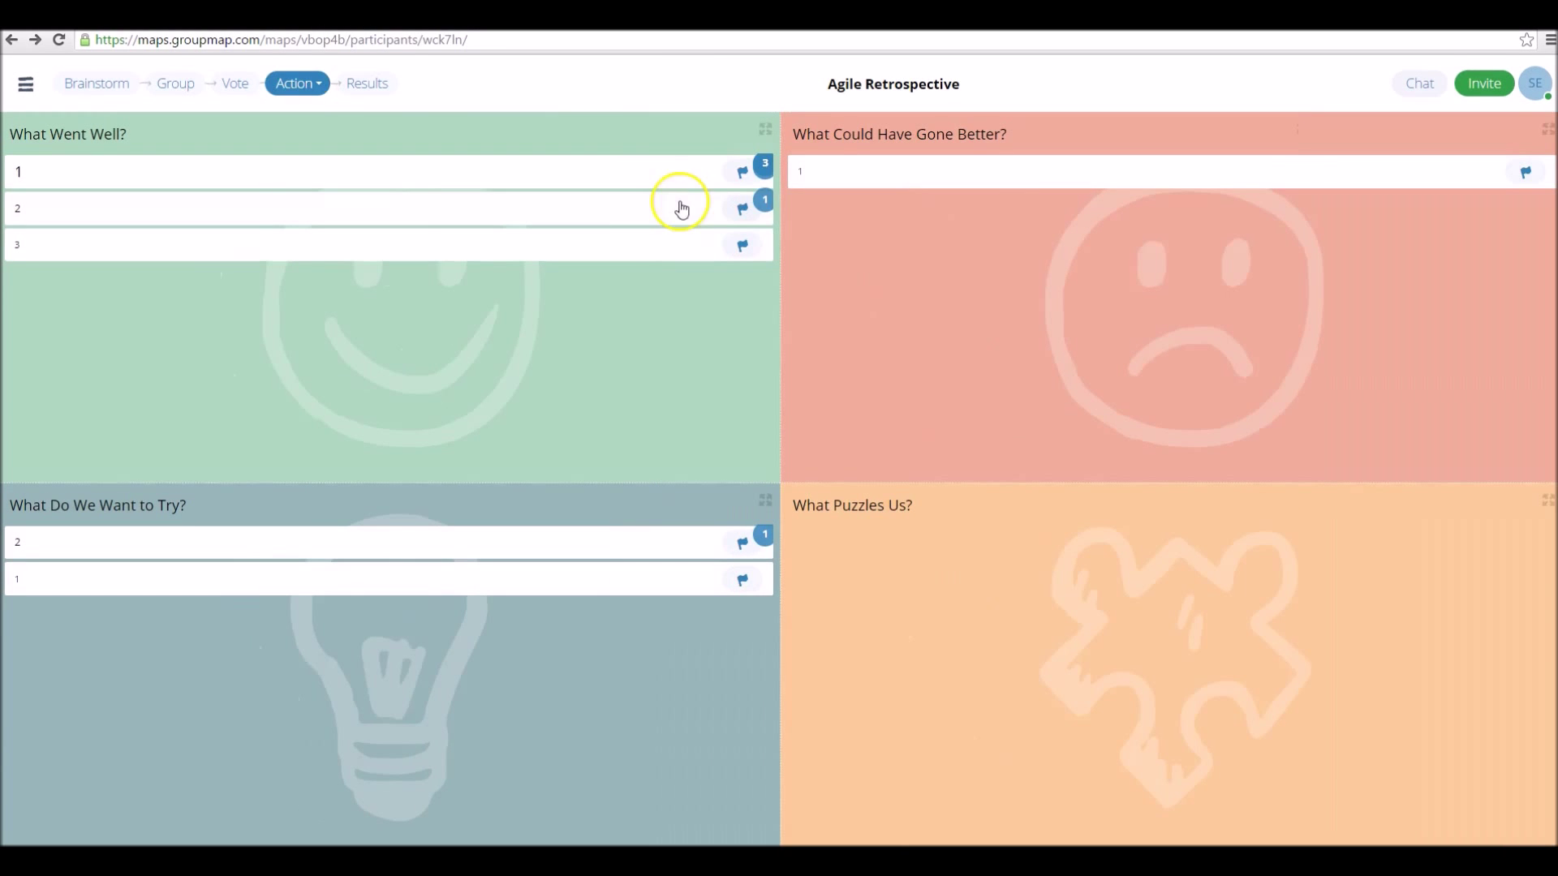
Step: Add action 'This' to What Went Well? idea 1, with an owner, due 30 September 2015
click(741, 170)
click(769, 487)
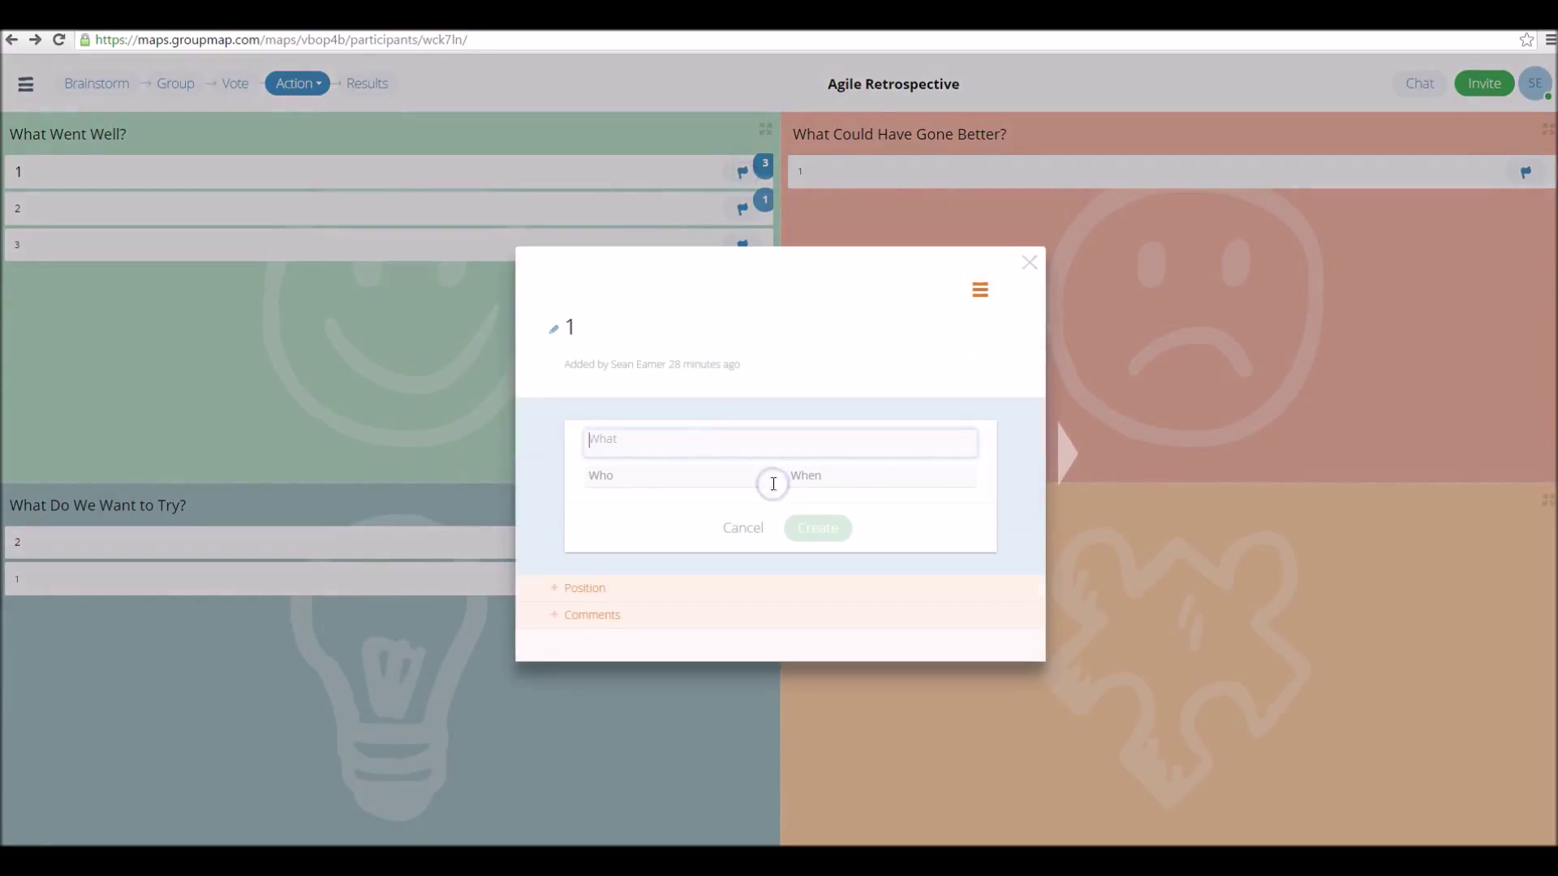
text(This)
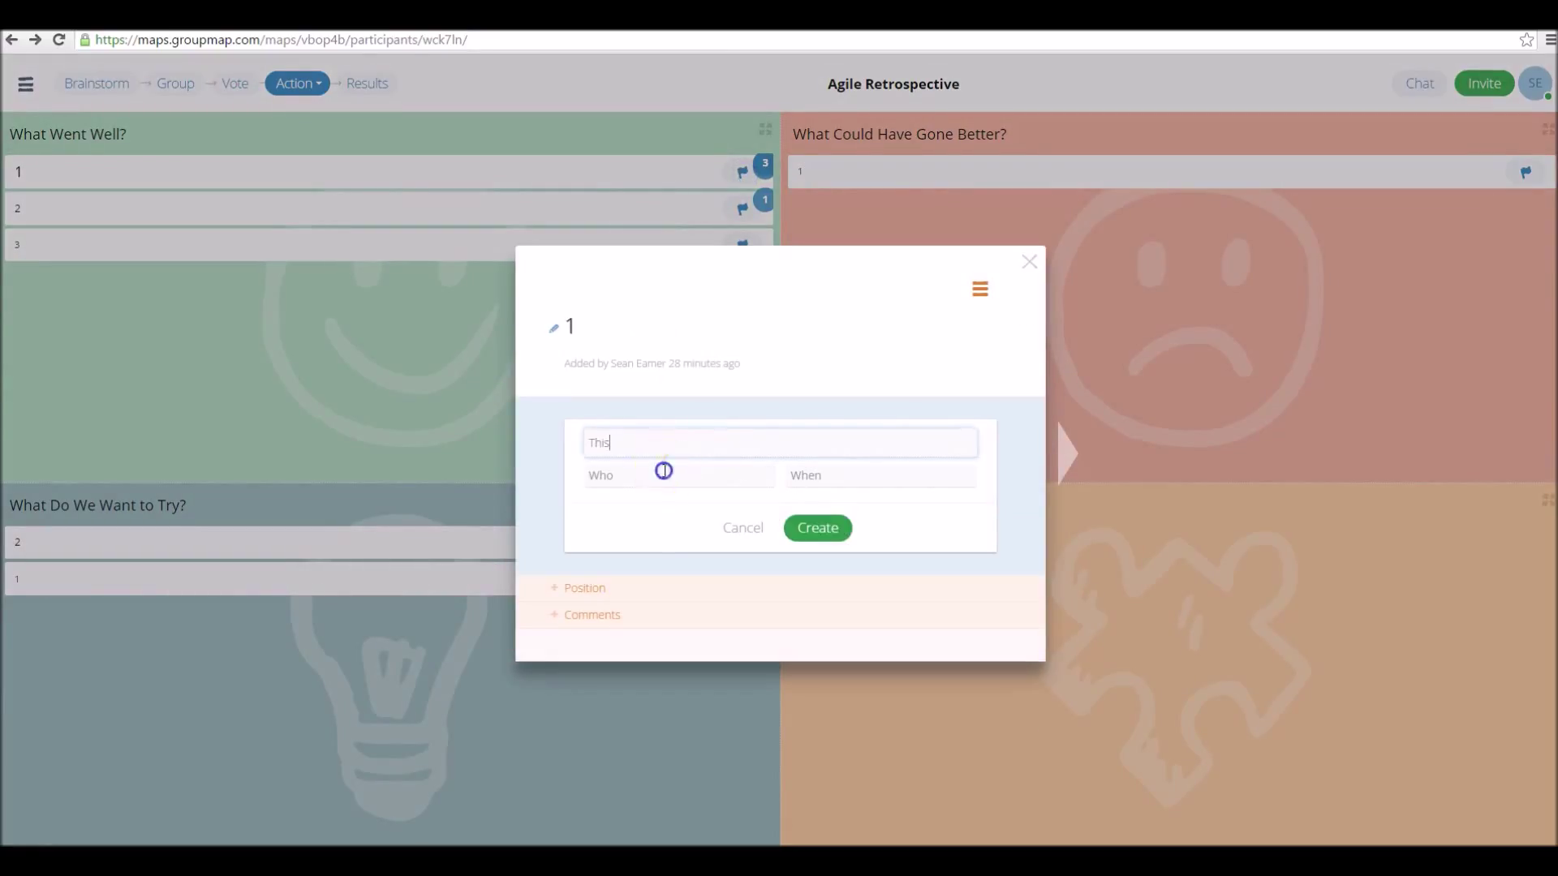
click(660, 475)
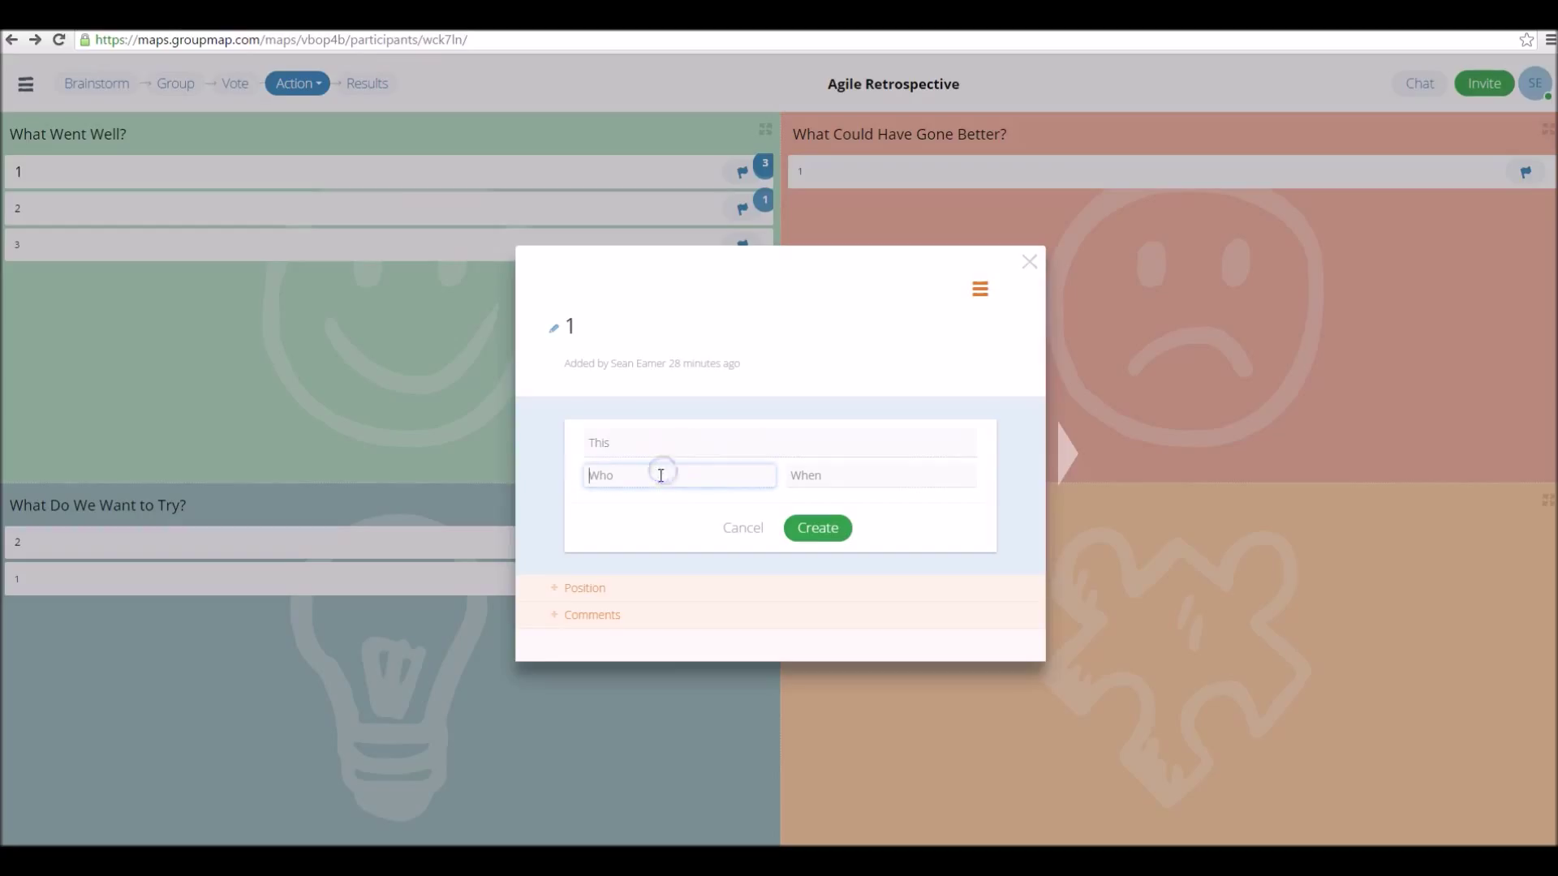
text(Bob)
click(813, 473)
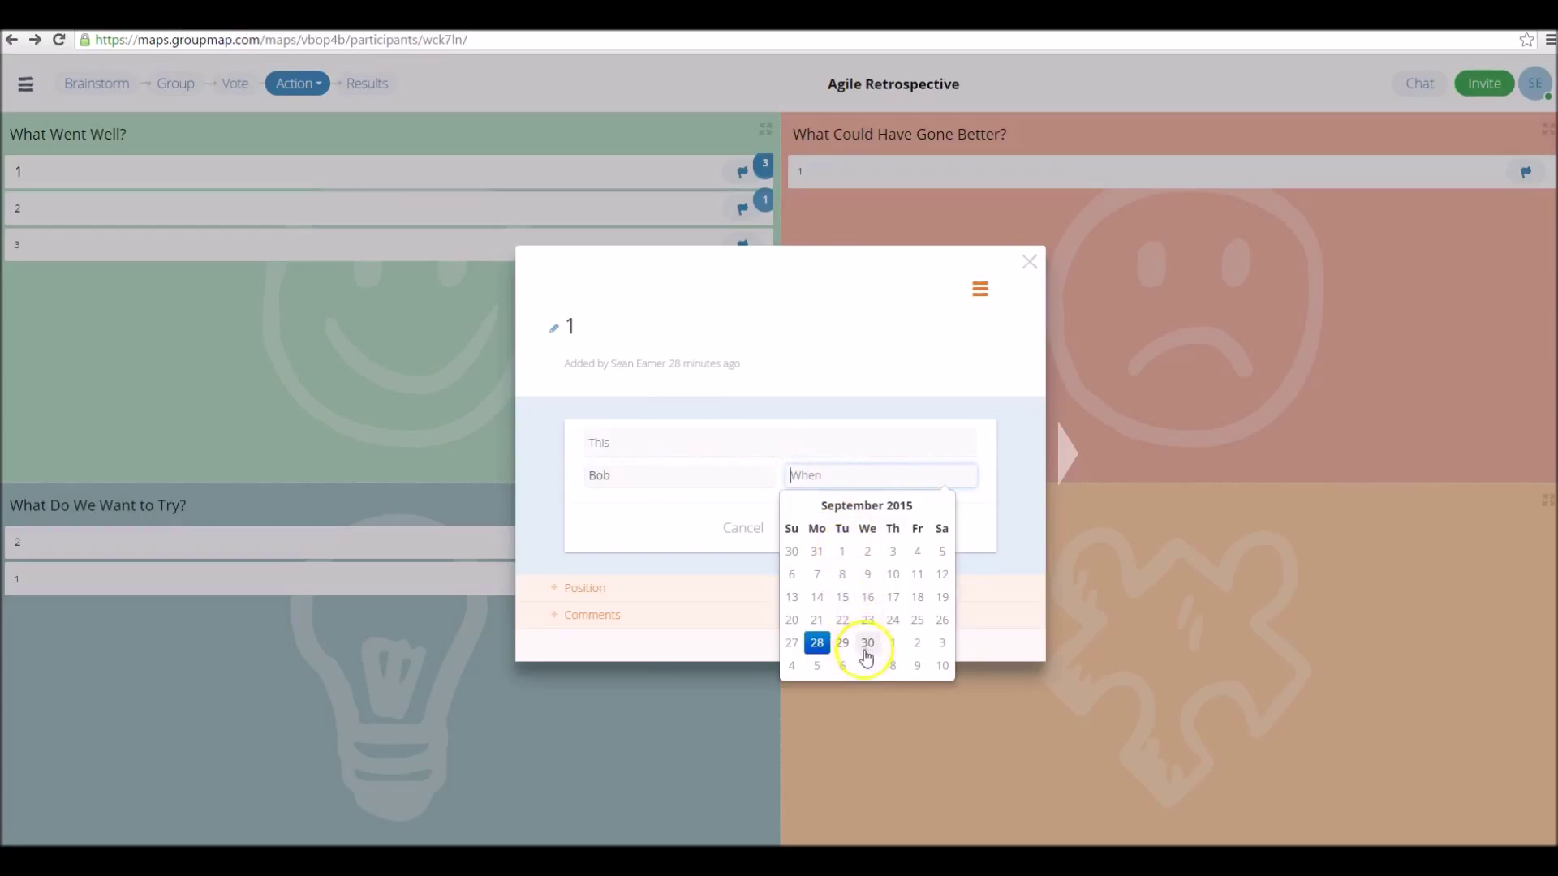
click(866, 645)
click(817, 528)
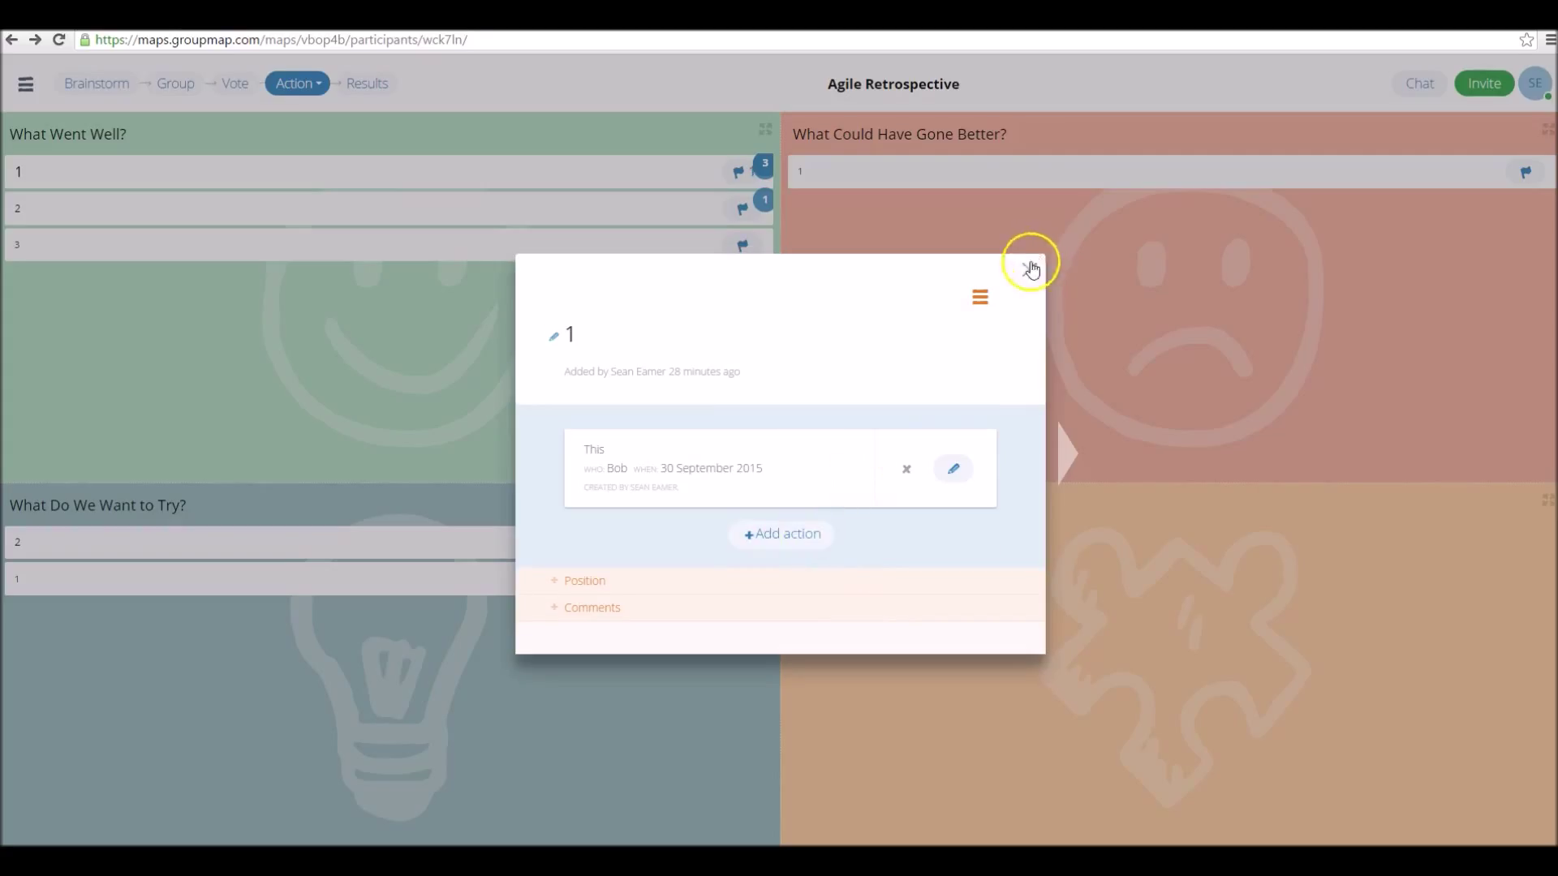
click(1030, 267)
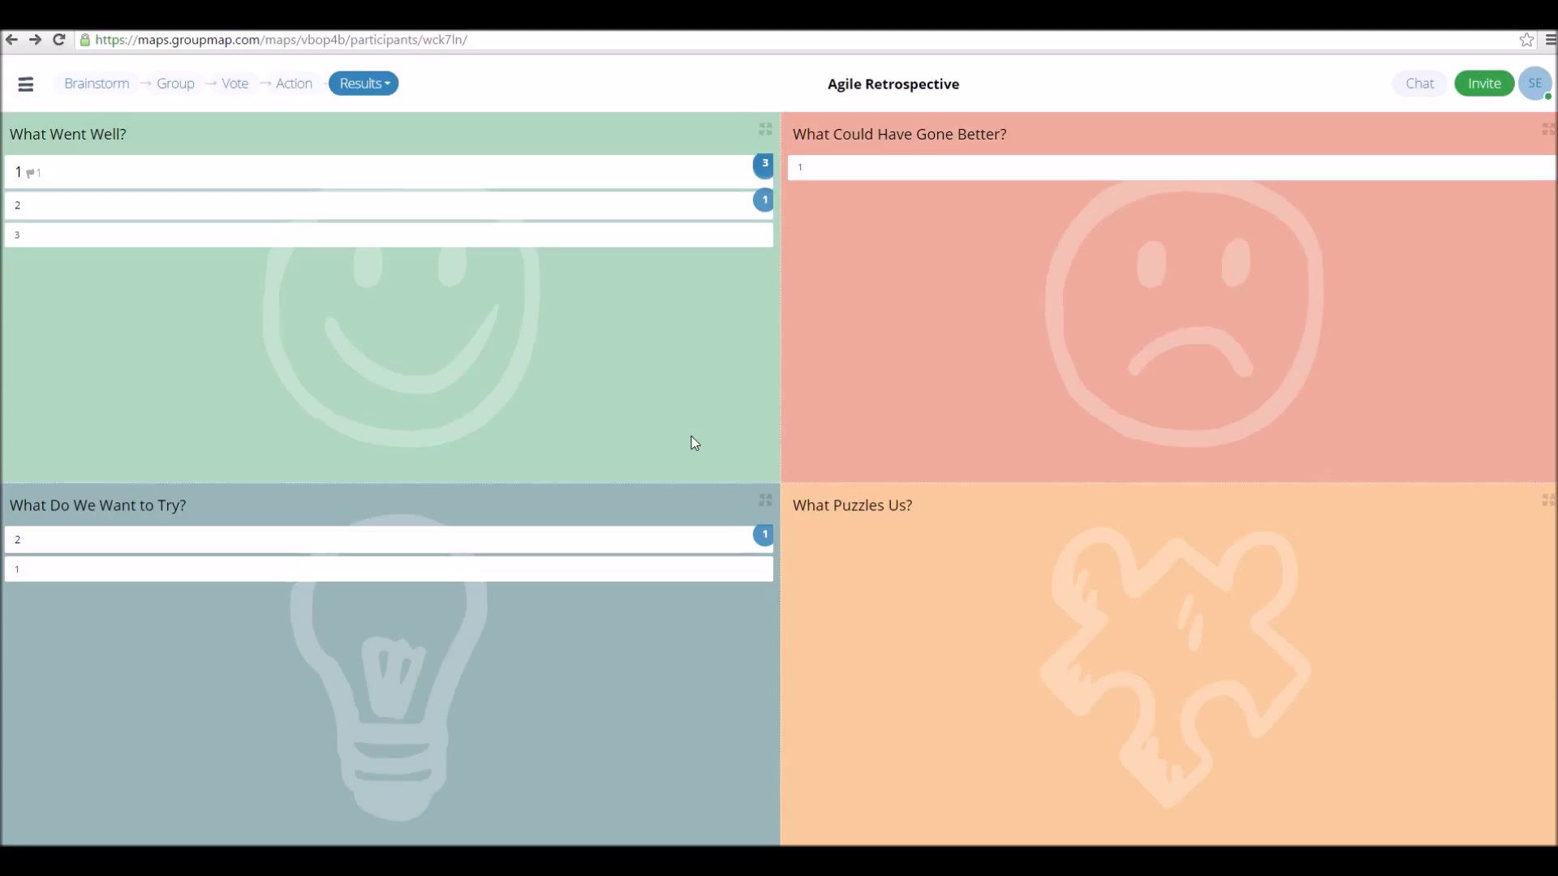
Step: Open the Agile Retrospective map's Reports page from the side menu
click(573, 566)
click(24, 86)
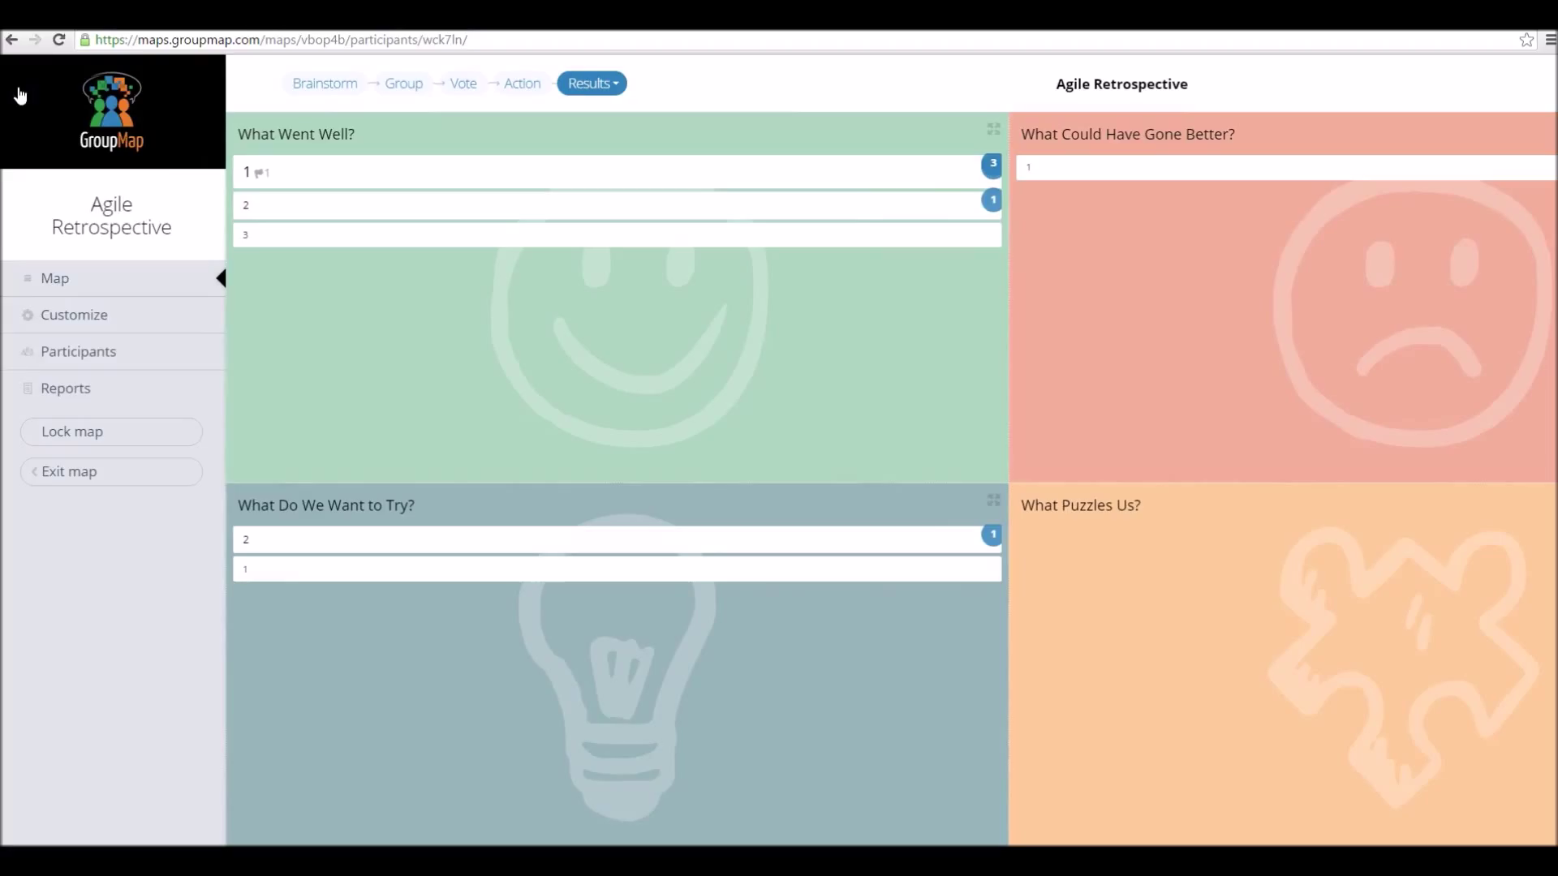
click(117, 395)
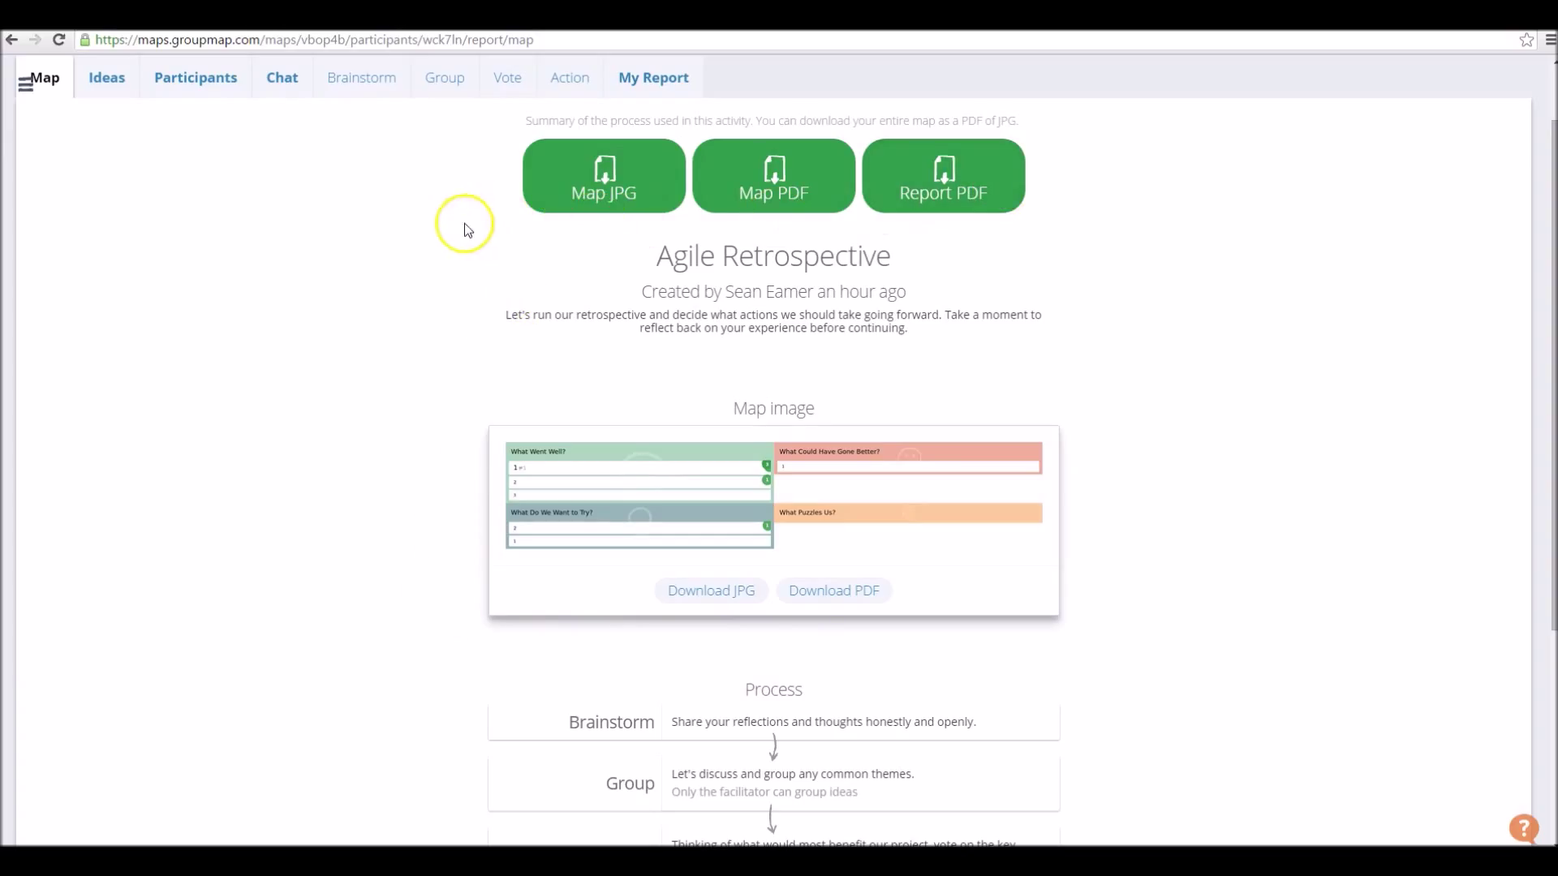
Step: Lock the map immediately with Lock now, then exit to the My Maps home page
click(25, 84)
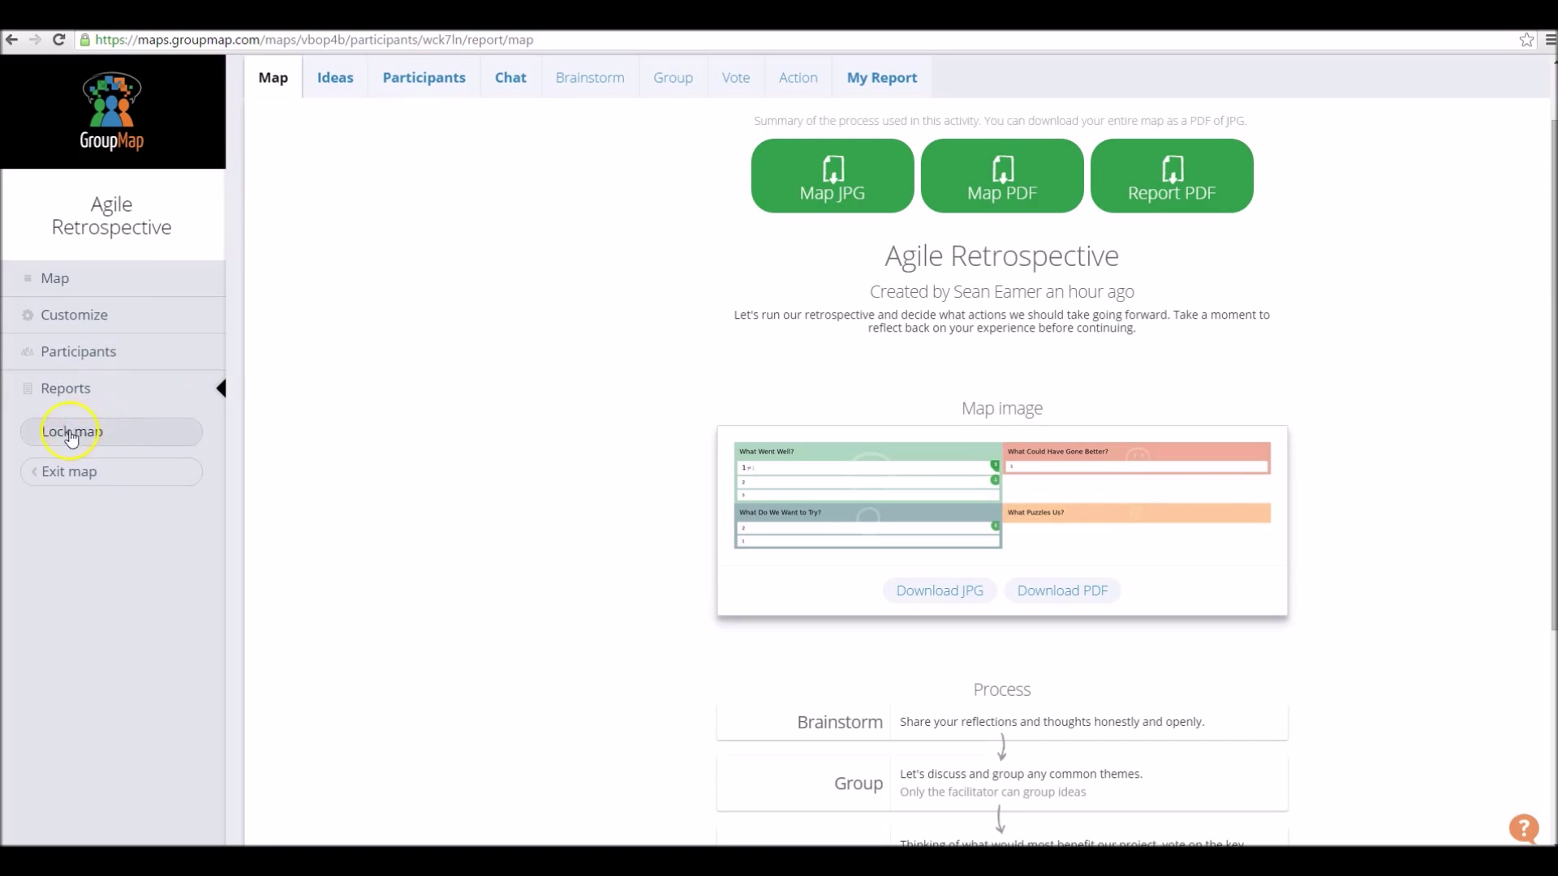
click(116, 435)
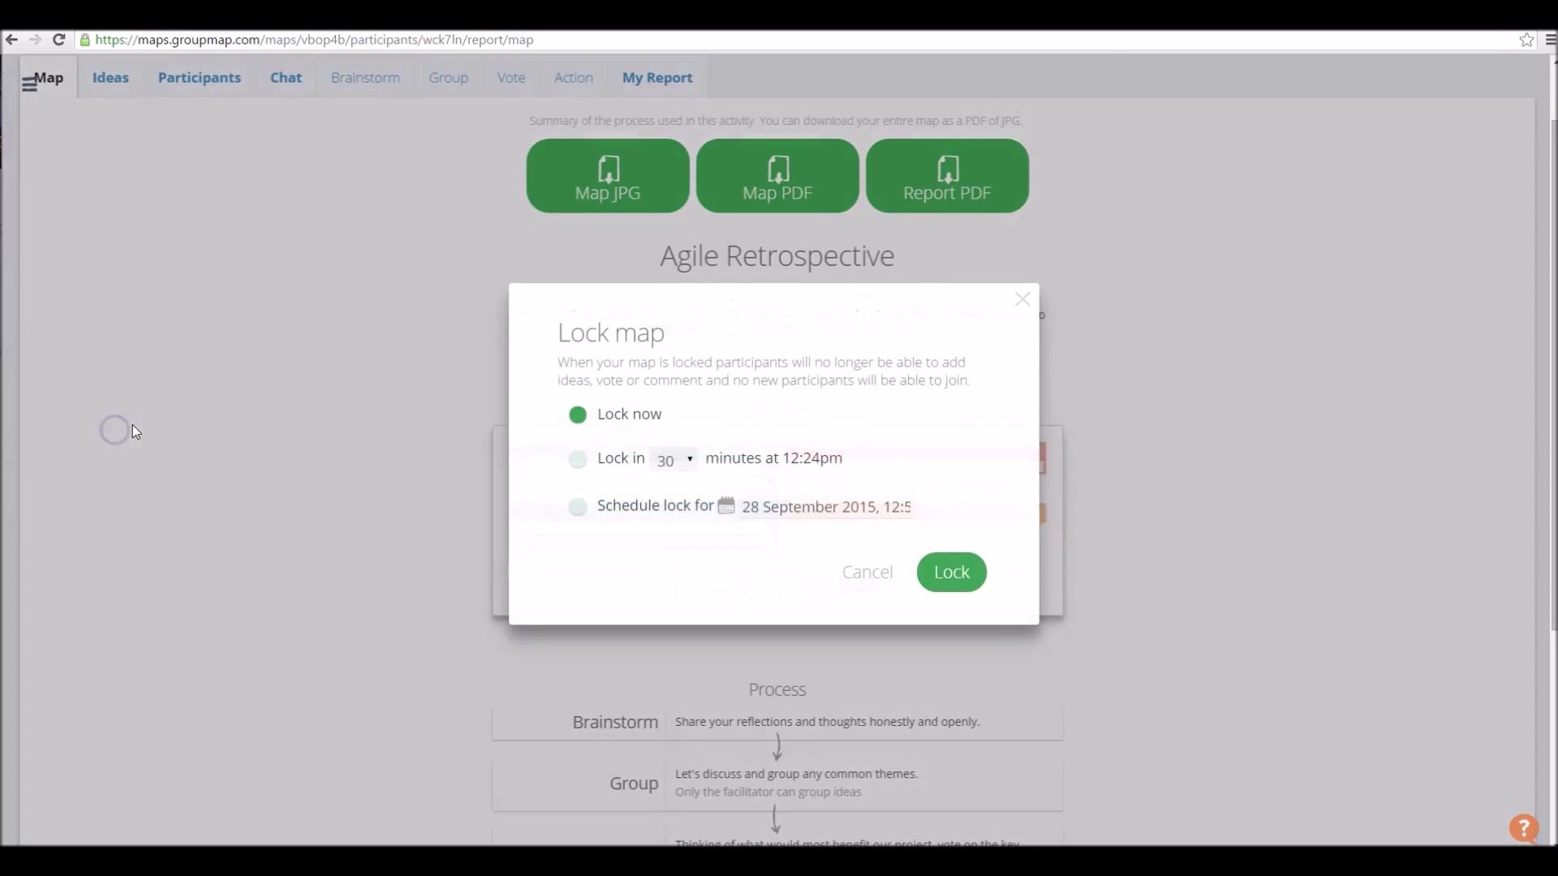
click(939, 582)
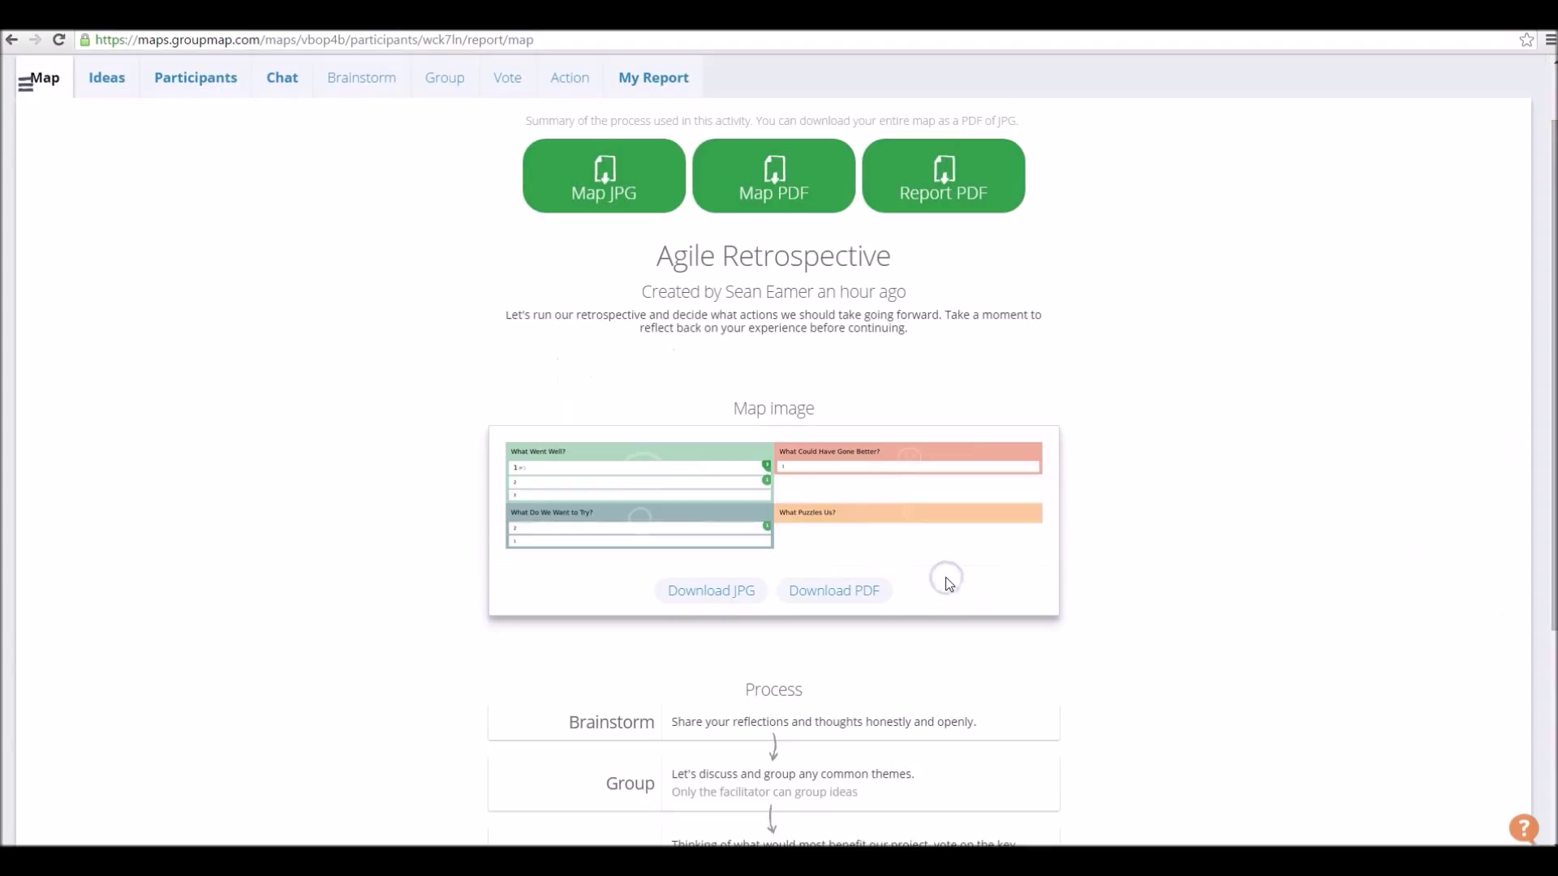
click(26, 84)
click(108, 469)
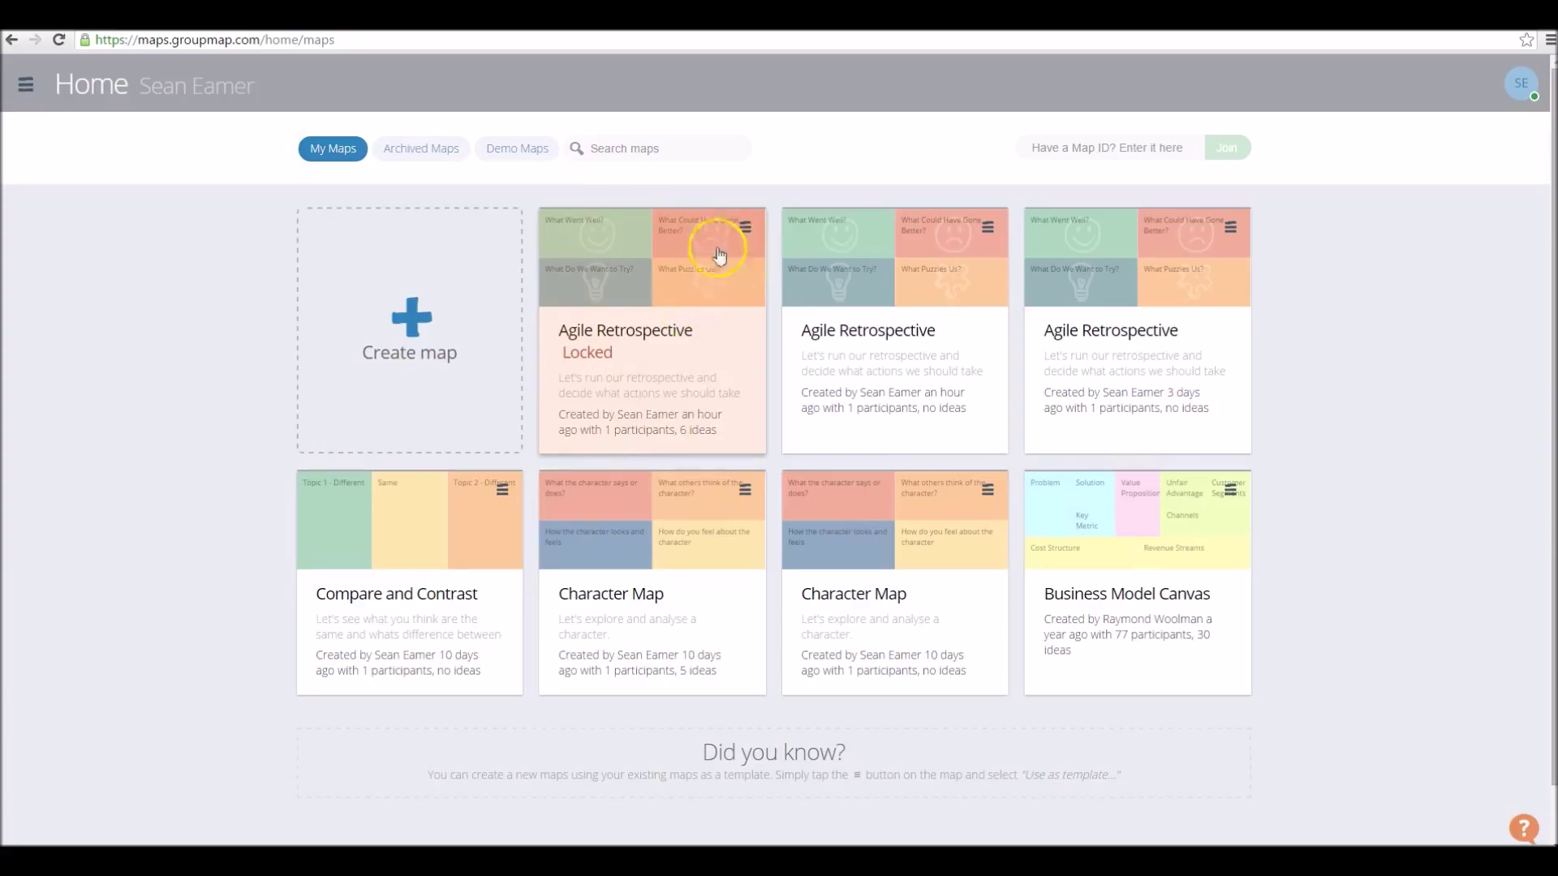
Step: Open and dismiss the locked card's options menu, then reopen the locked Agile Retrospective map
click(747, 230)
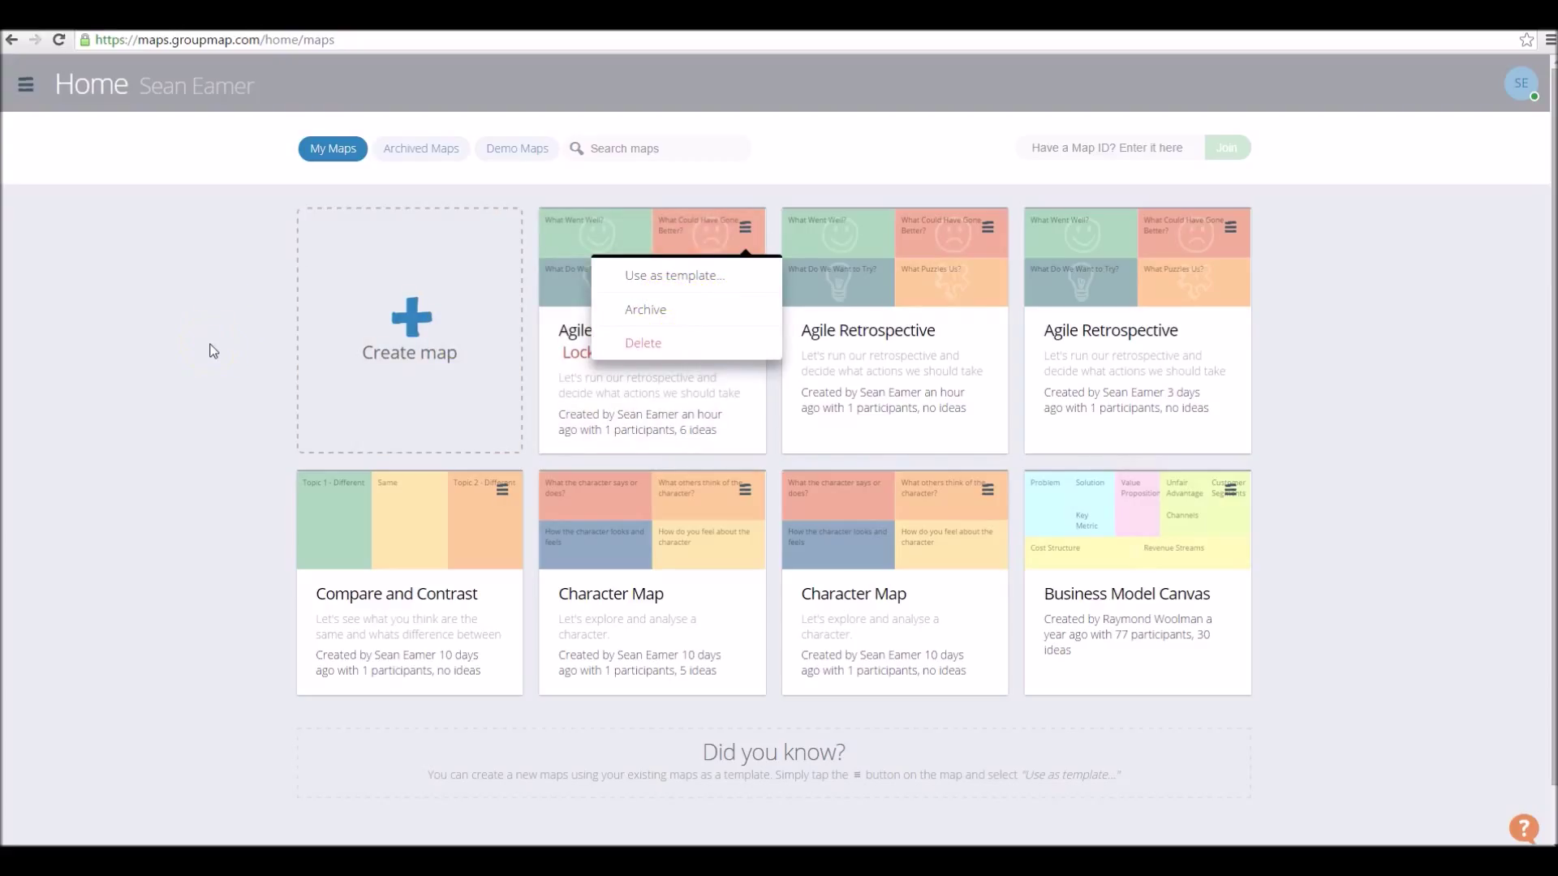
click(425, 746)
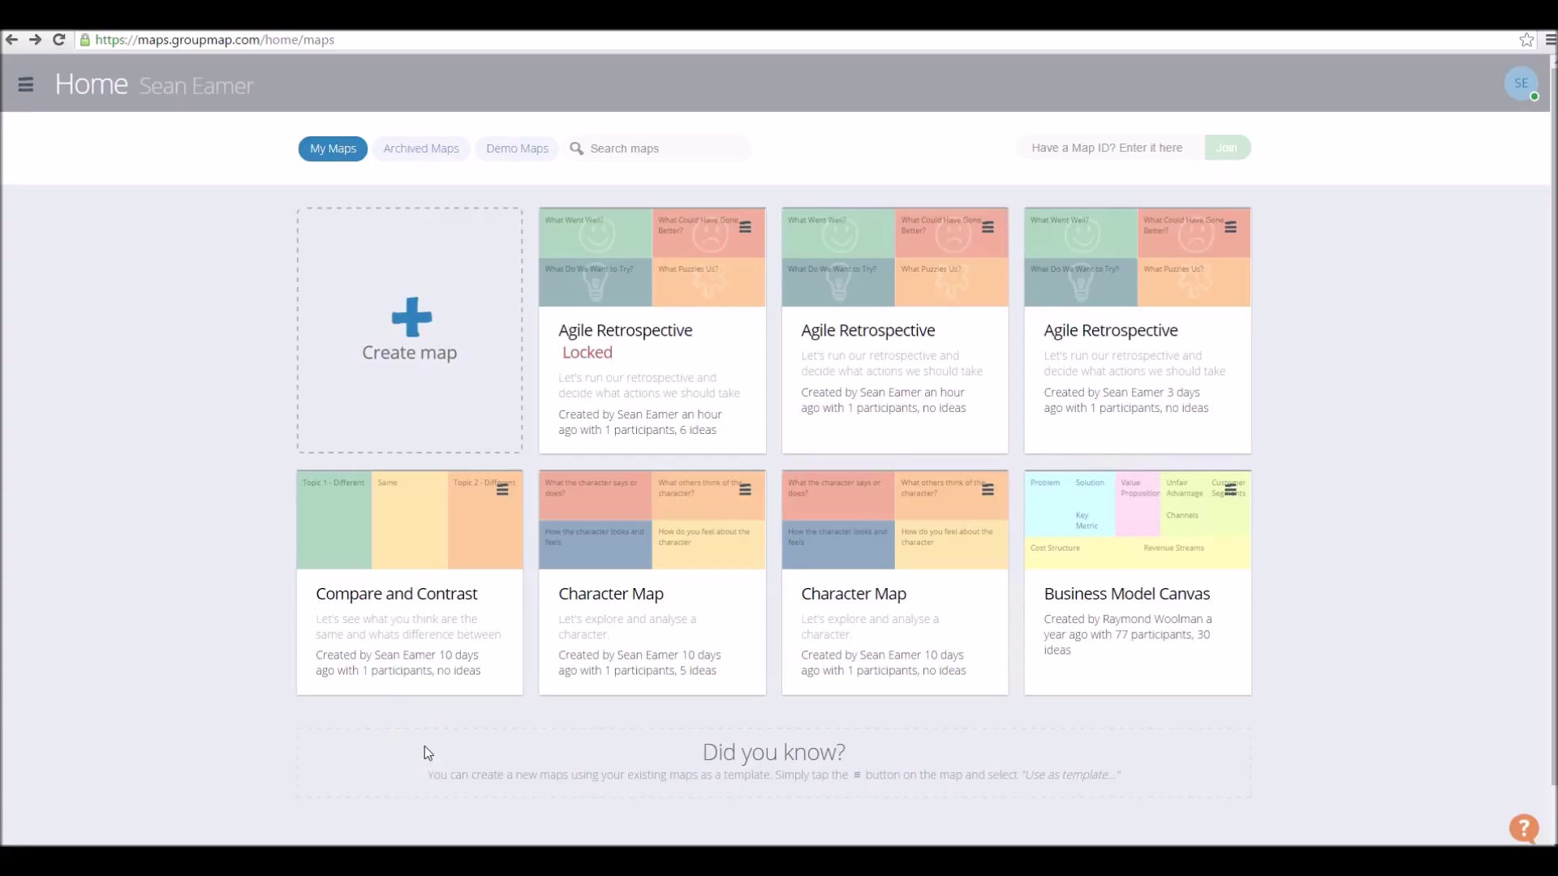
click(663, 326)
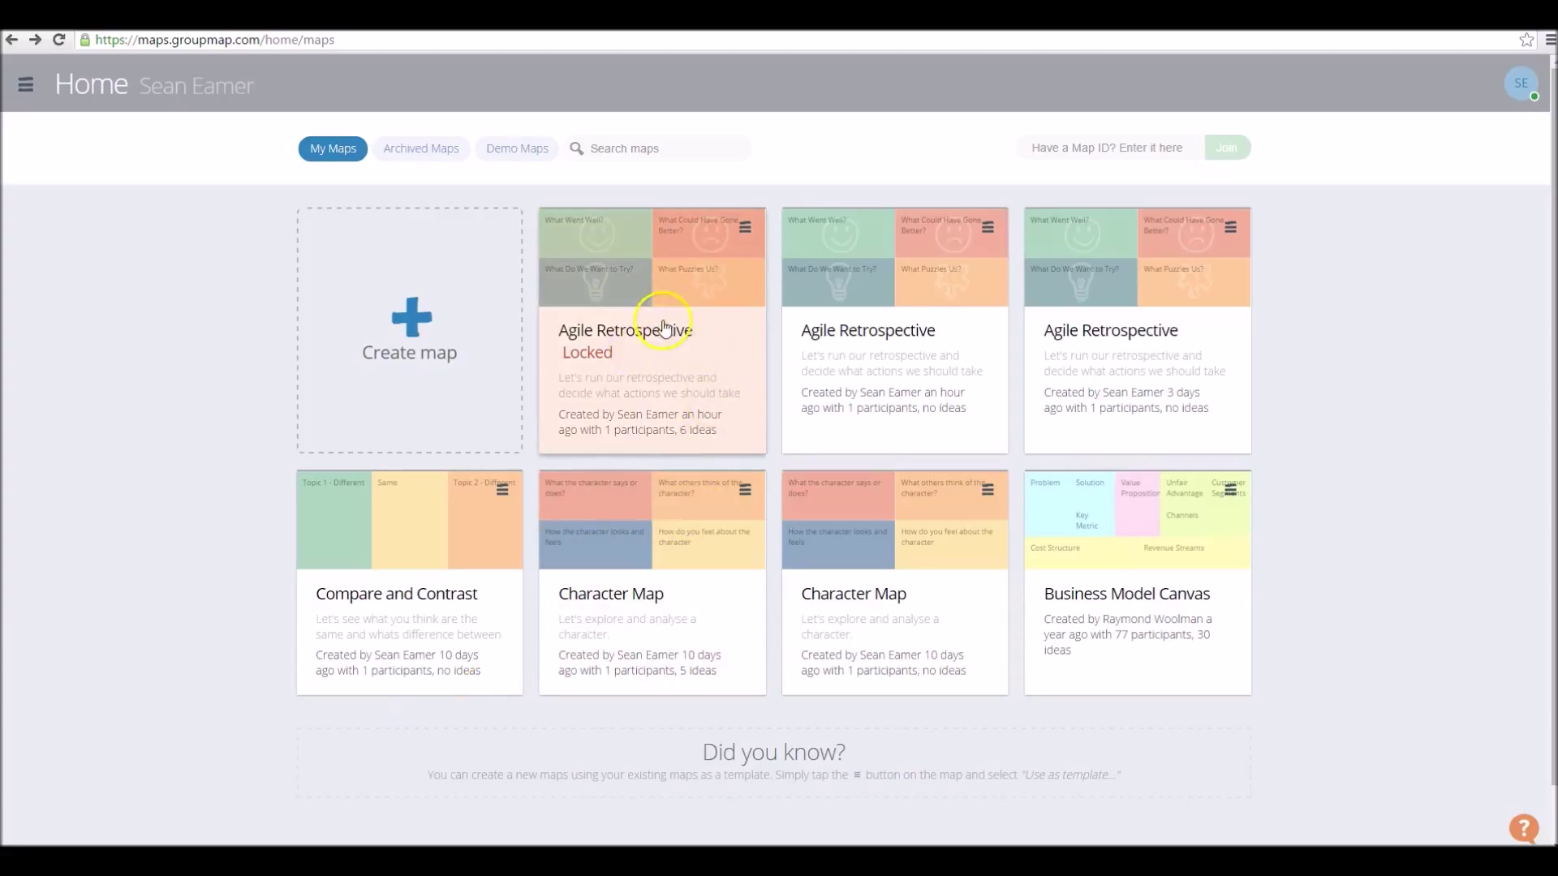
click(227, 376)
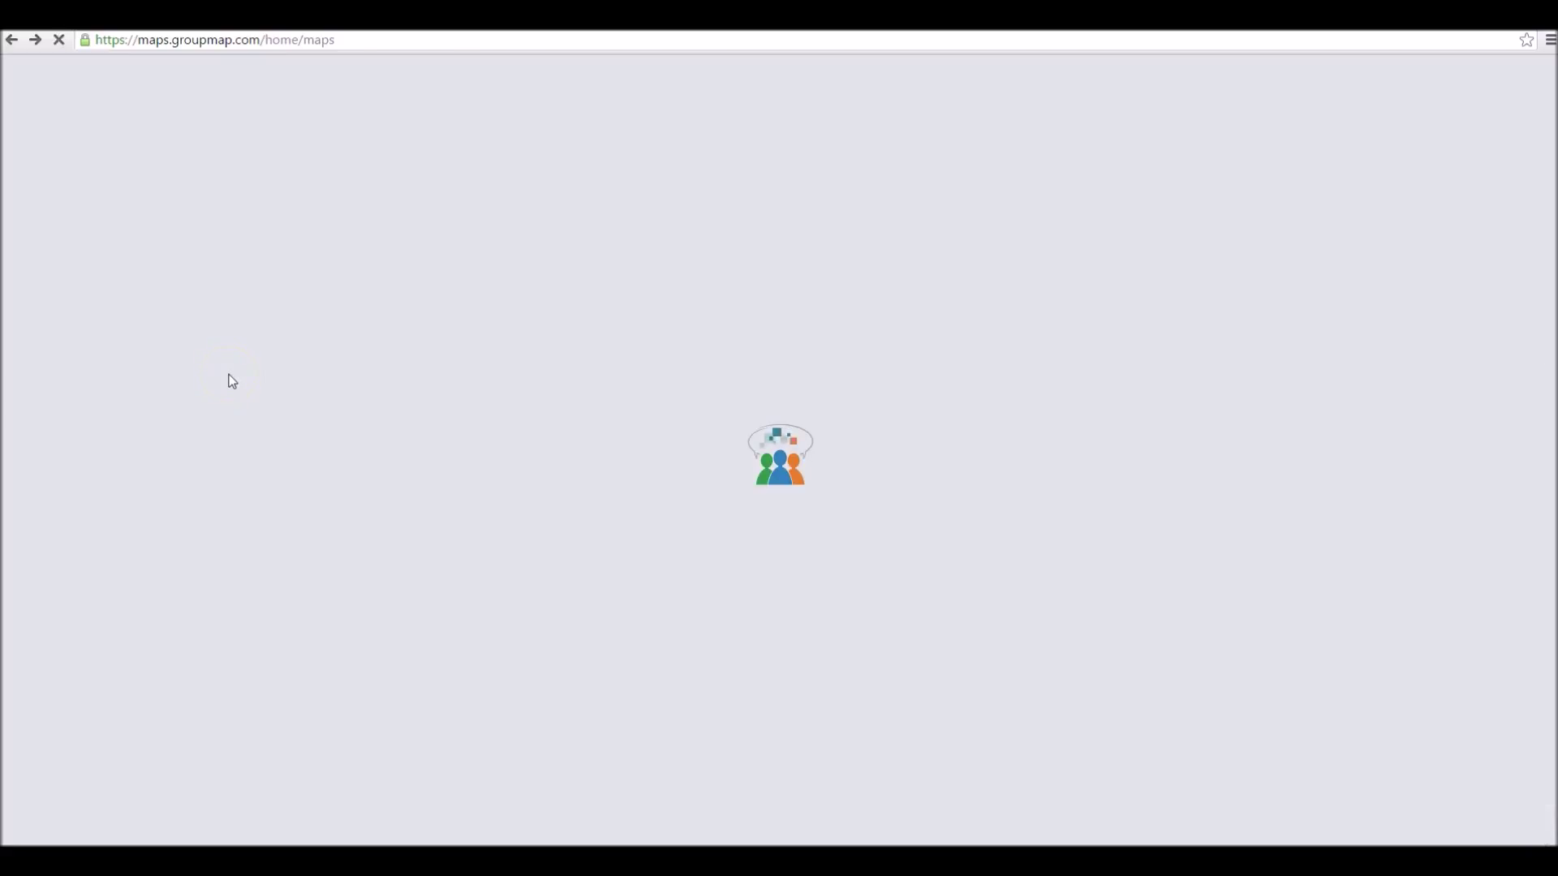